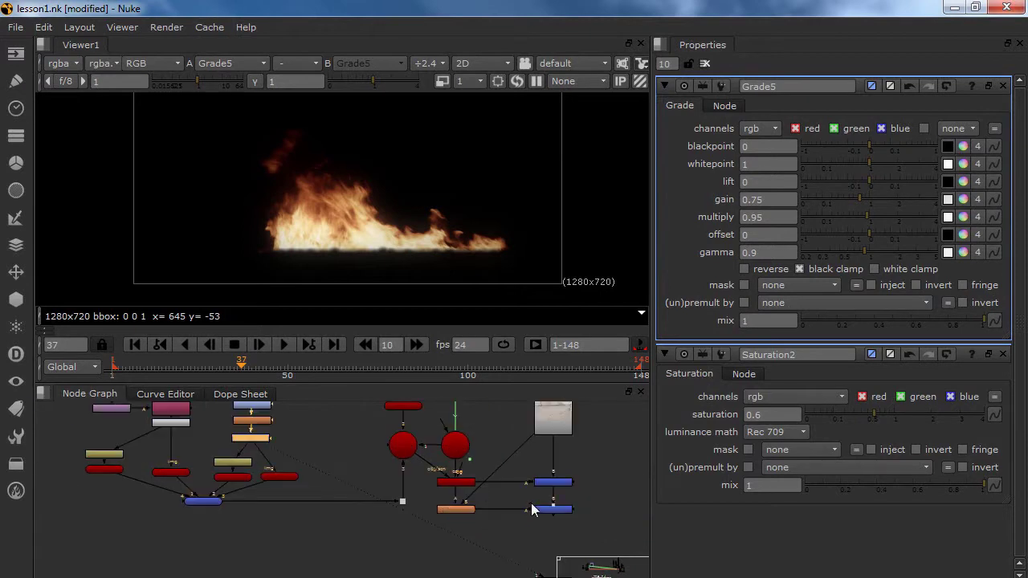
- View the Merge7 composite and examine the fire on the ground up close
key("1")
left_click(526, 457)
middle_click_drag(426, 163, 423, 174)
scroll(423, 174, "up", 4)
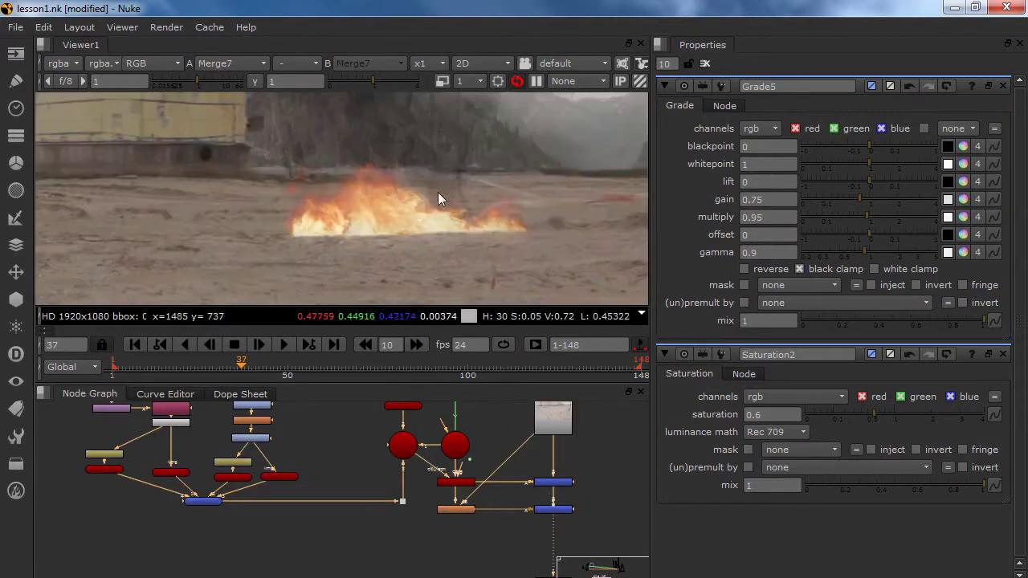
scroll(241, 473, "up", 5)
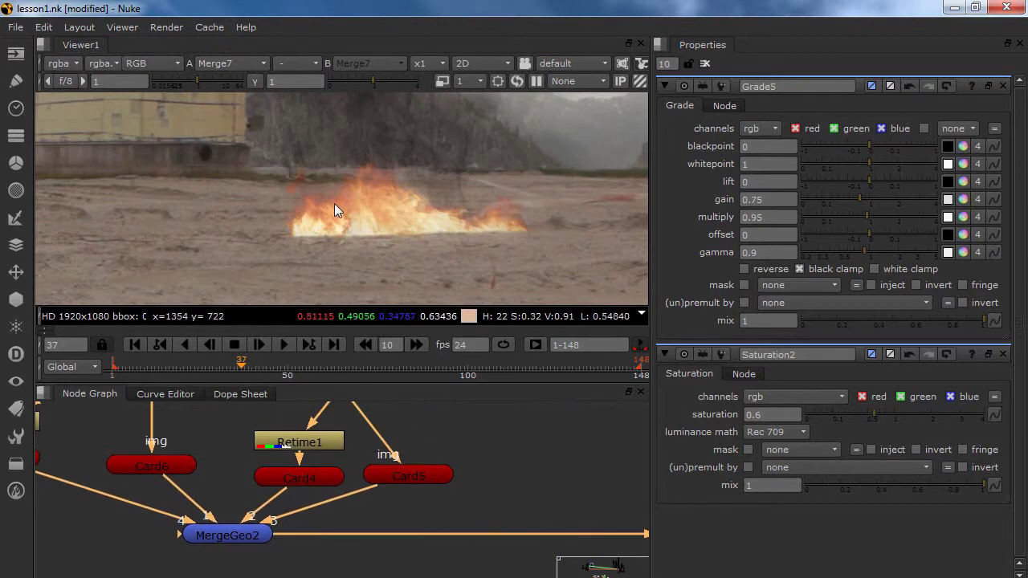
- Disable and re-enable the Card4 node to compare the fire with and without that card
left_click(301, 477)
key("d")
key("d")
key("d")
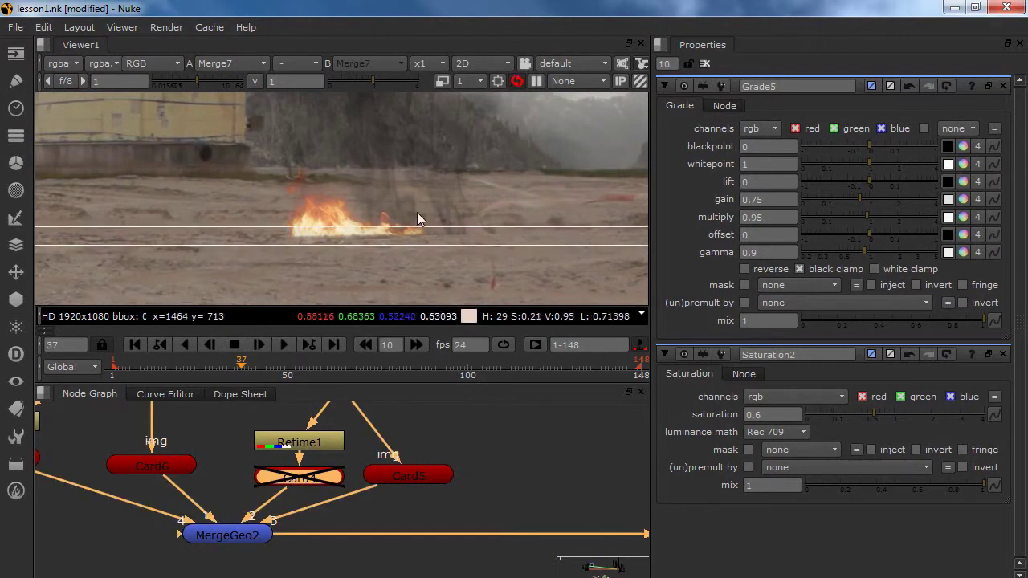
key("d")
key("d")
key("d")
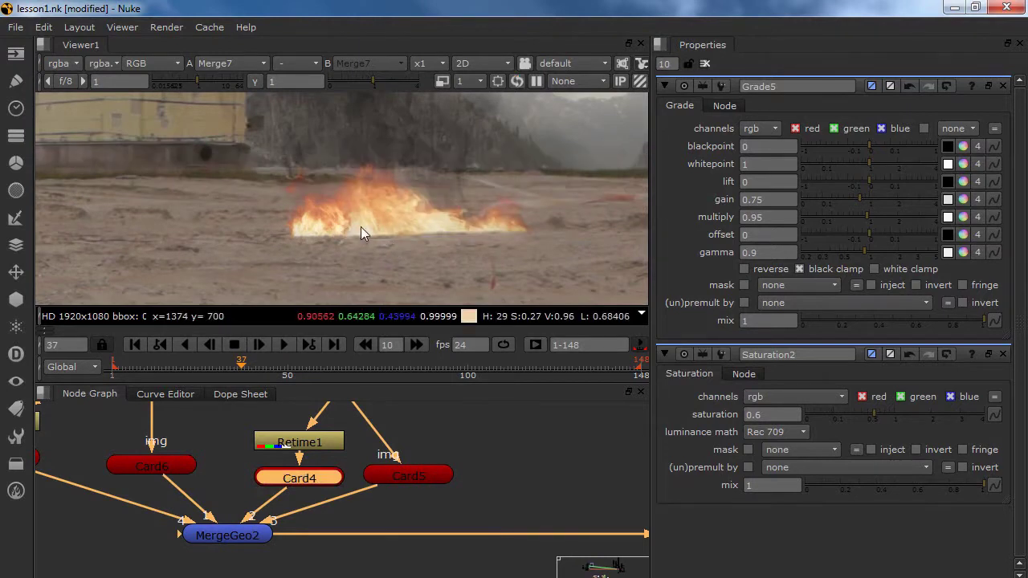
- Examine the composite's fire and the empty ground in front of the storage tanks
middle_click_drag(360, 227, 393, 238)
middle_click_drag(179, 517, 294, 523)
scroll(289, 498, "down", 3)
middle_click_drag(243, 494, 252, 528)
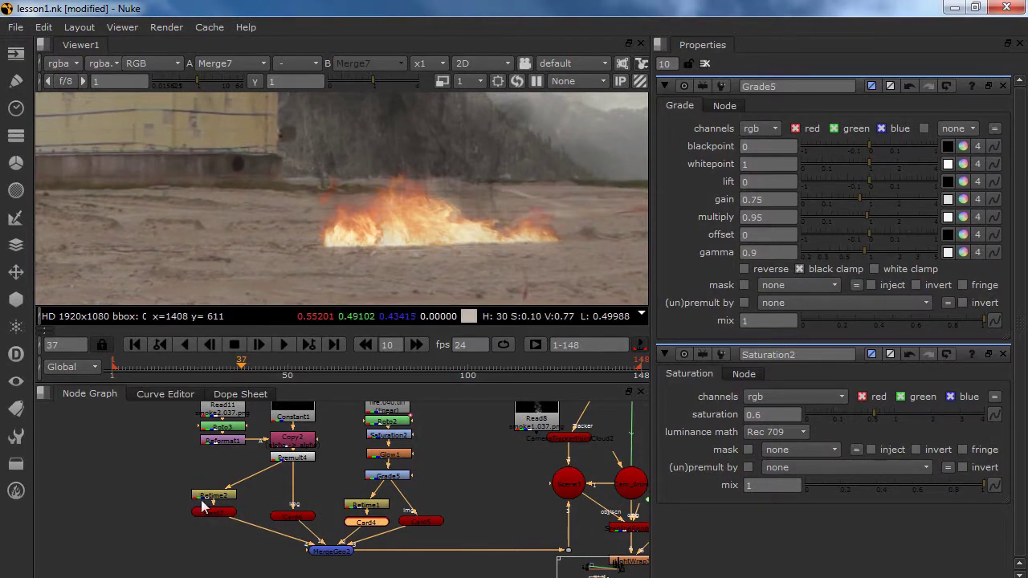
scroll(373, 228, "down", 3)
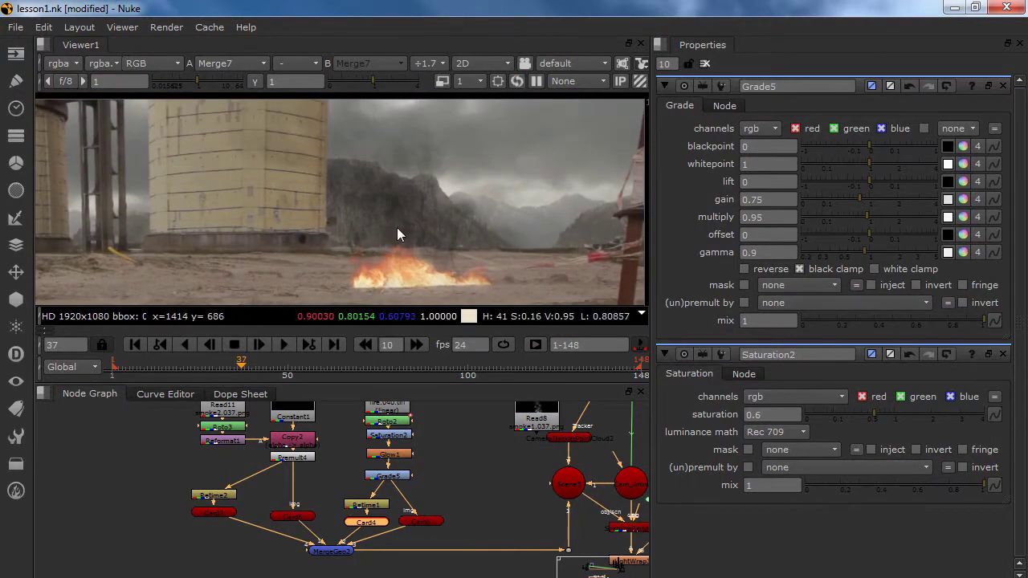
scroll(372, 249, "down", 2)
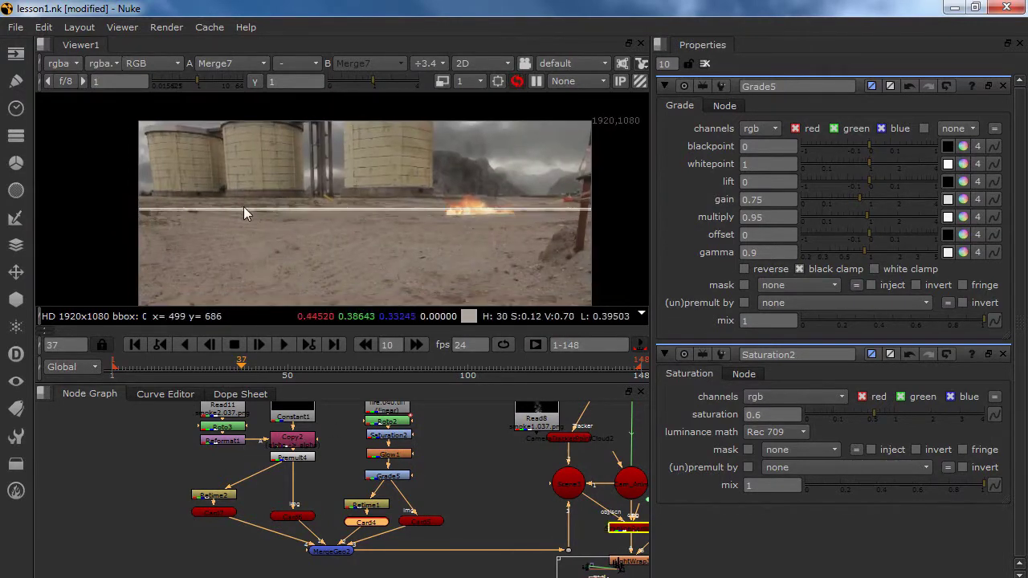
scroll(252, 206, "up", 2)
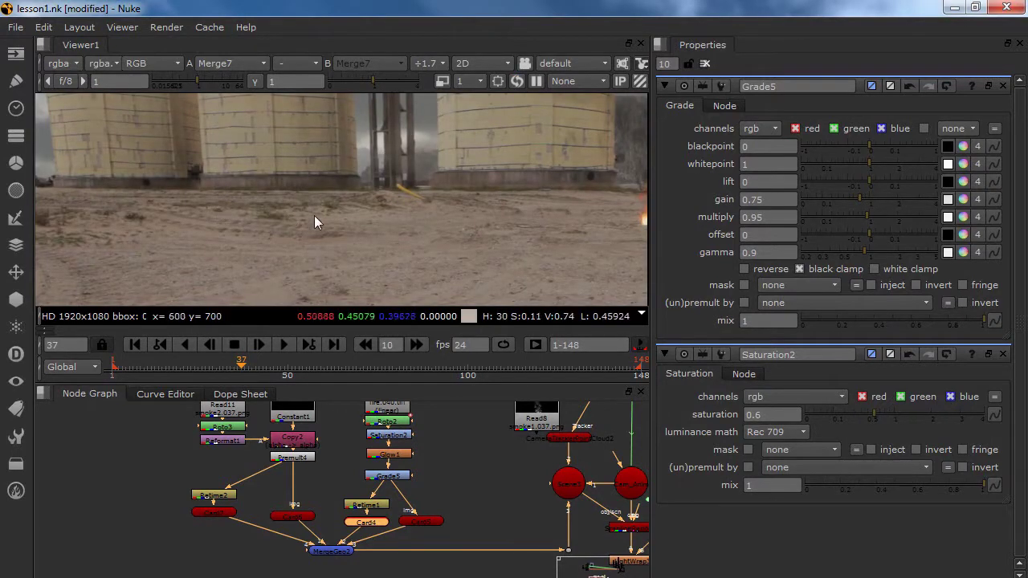
- Open the CameraTracker2 properties and view the Read6 plate with its tracking points overlaid
middle_click_drag(410, 509, 346, 554)
middle_click_drag(501, 475, 330, 556)
middle_click_drag(407, 459, 389, 504)
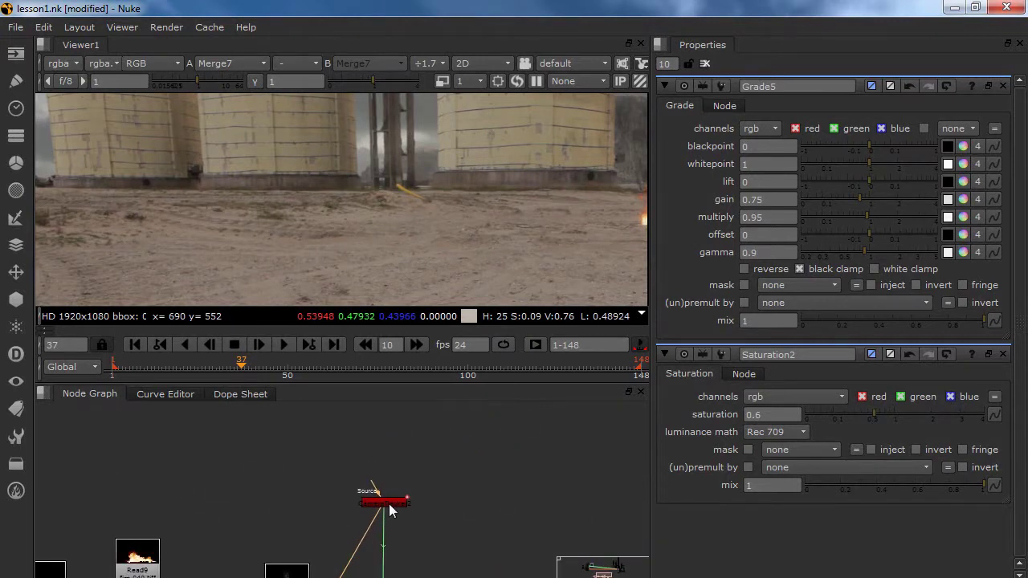
left_click_drag(389, 510, 390, 510)
double_click(389, 510)
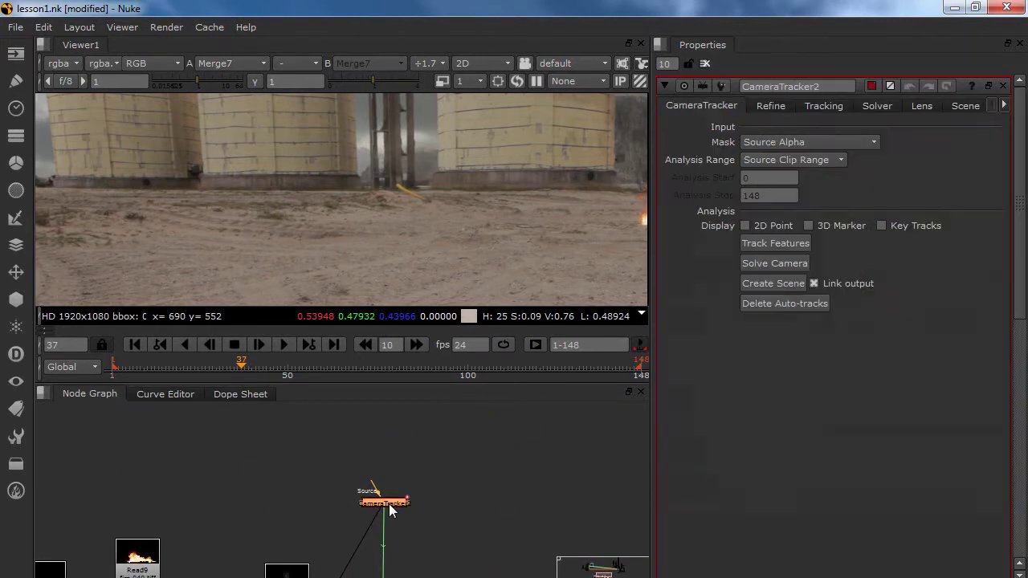
middle_click_drag(448, 541, 422, 419)
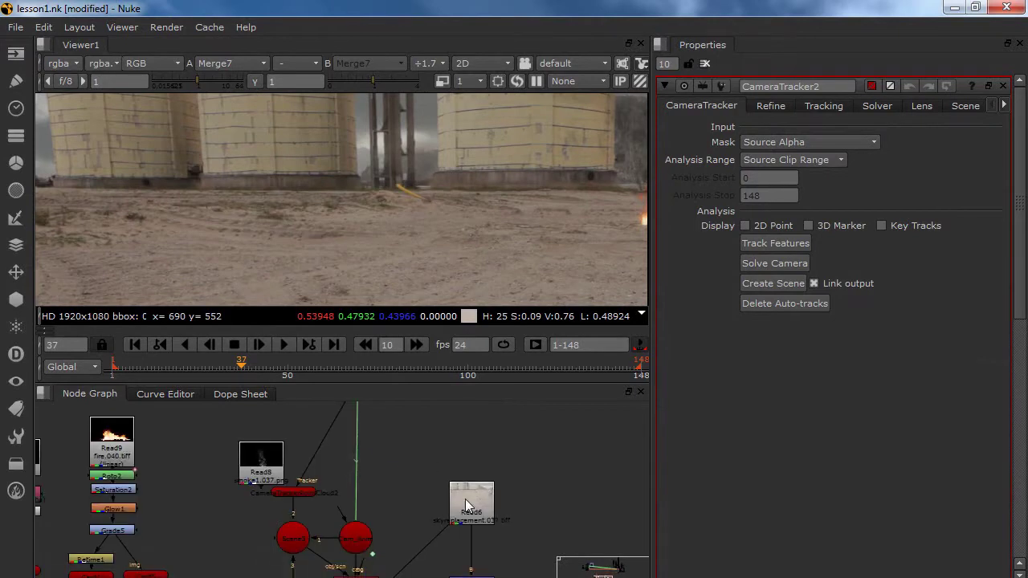
left_click(468, 505)
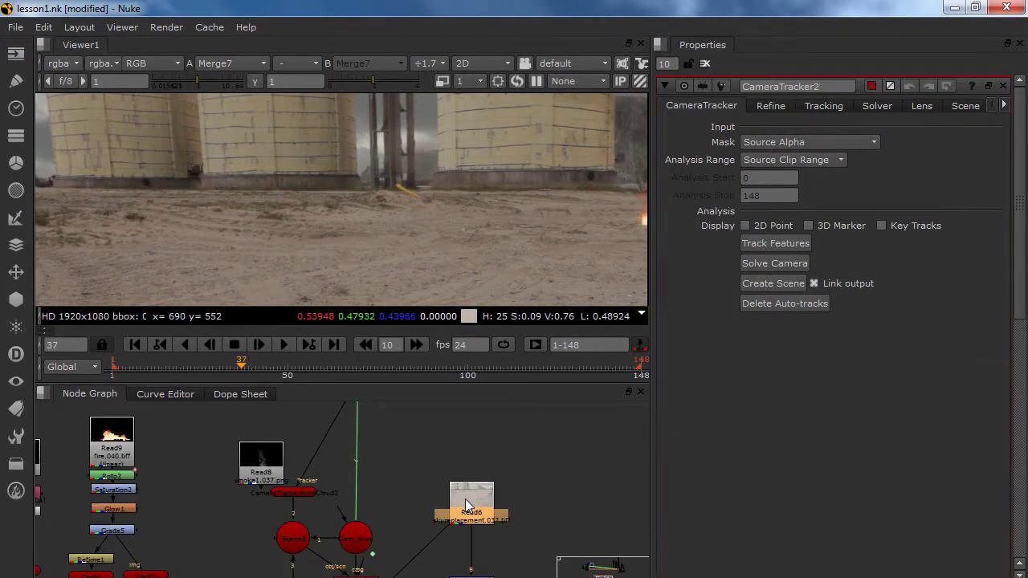
key("1")
scroll(373, 172, "down", 3)
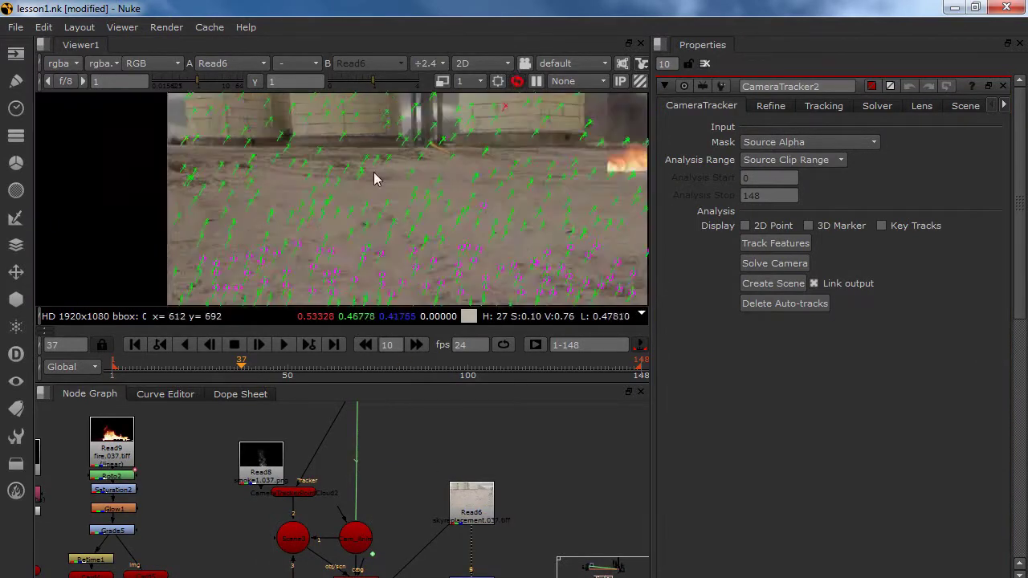
middle_click_drag(475, 275, 438, 293)
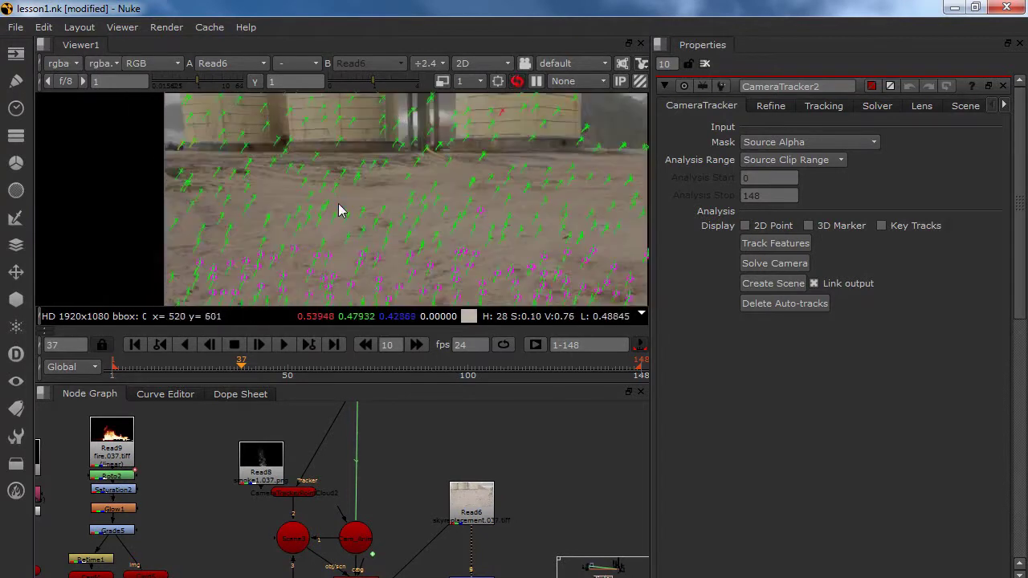
- Create a card at a tracking point on the ground in front of the storage tanks
scroll(337, 185, "up", 3)
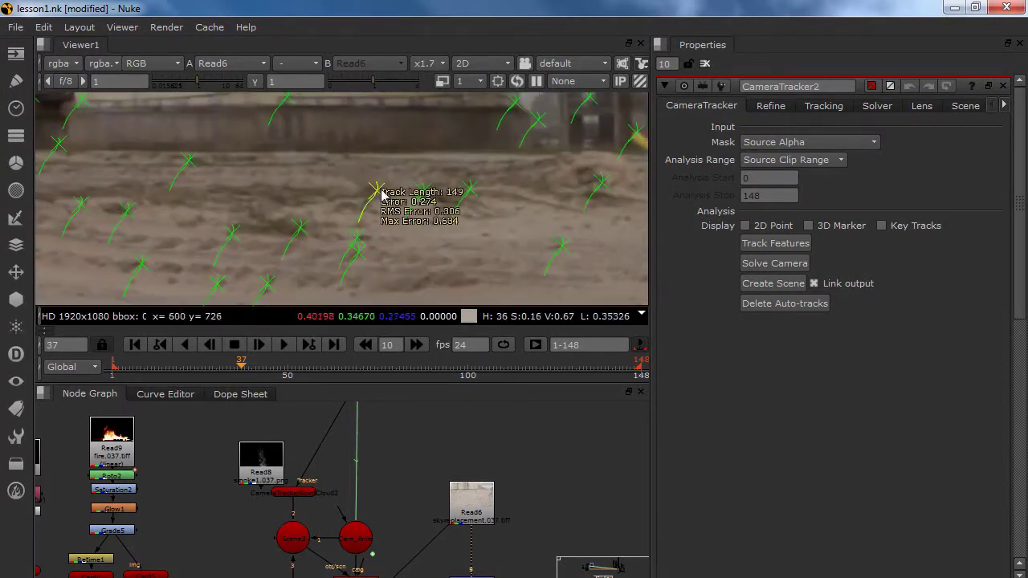
right_click(377, 194)
left_click(365, 196)
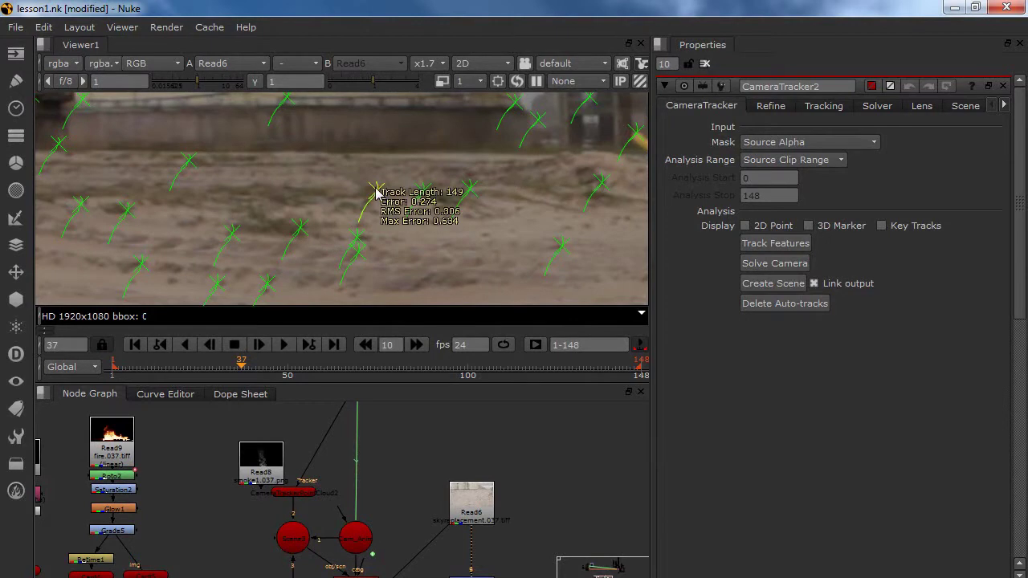
right_click(376, 194)
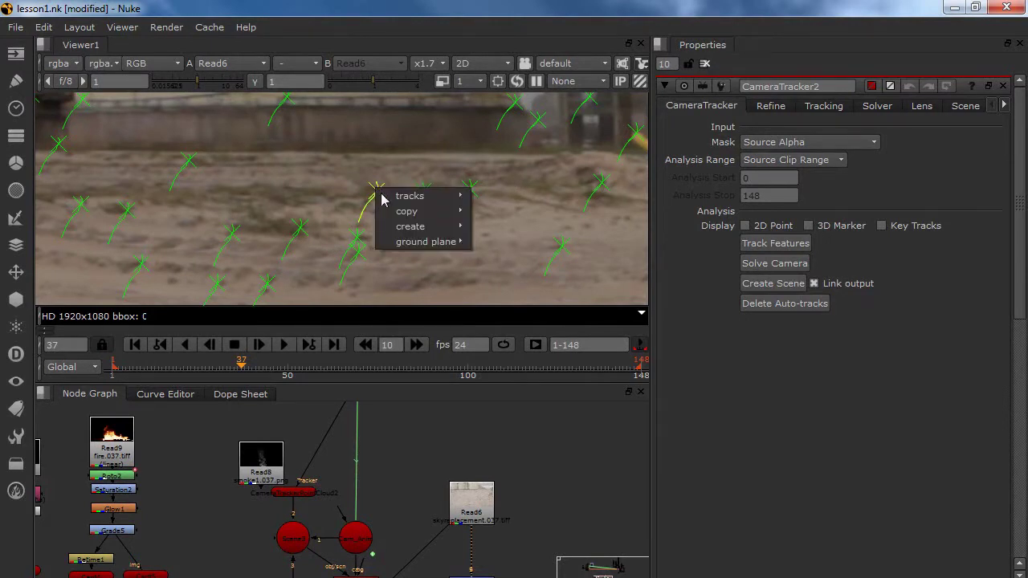
mouse_move(418, 229)
left_click(503, 286)
- Move the new Card8 node beside the smoke and fire branches in the node graph
scroll(446, 215, "down", 3)
middle_click_drag(403, 482, 454, 437)
scroll(418, 461, "down", 5)
scroll(453, 432, "up", 2)
left_click_drag(453, 435, 473, 475)
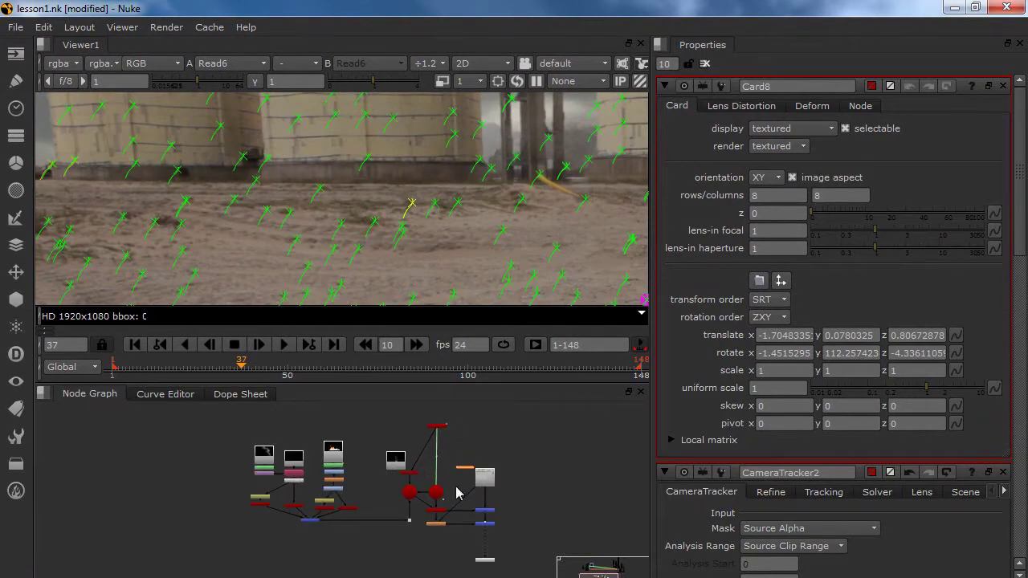
scroll(224, 519, "up", 5)
scroll(303, 480, "down", 3)
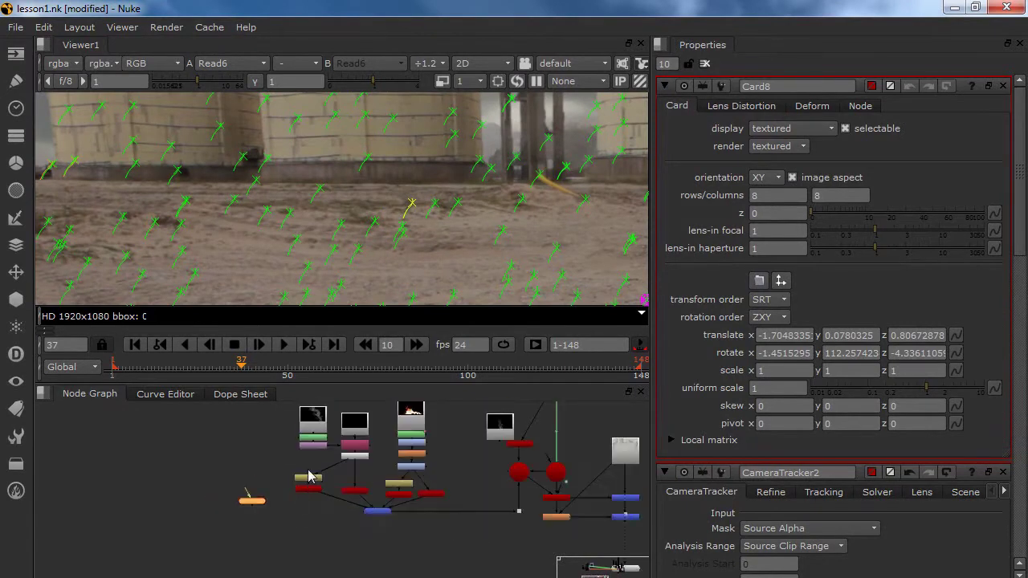
- Duplicate the fire Read node above Card8 and open the copy's properties
middle_click_drag(308, 475, 321, 489)
left_click(424, 441)
left_click(249, 463)
key("ctrl+v")
left_click_drag(250, 463, 261, 465)
double_click(260, 465)
- Set the Read7 frame mode to offset with a value of 60
left_click(775, 235)
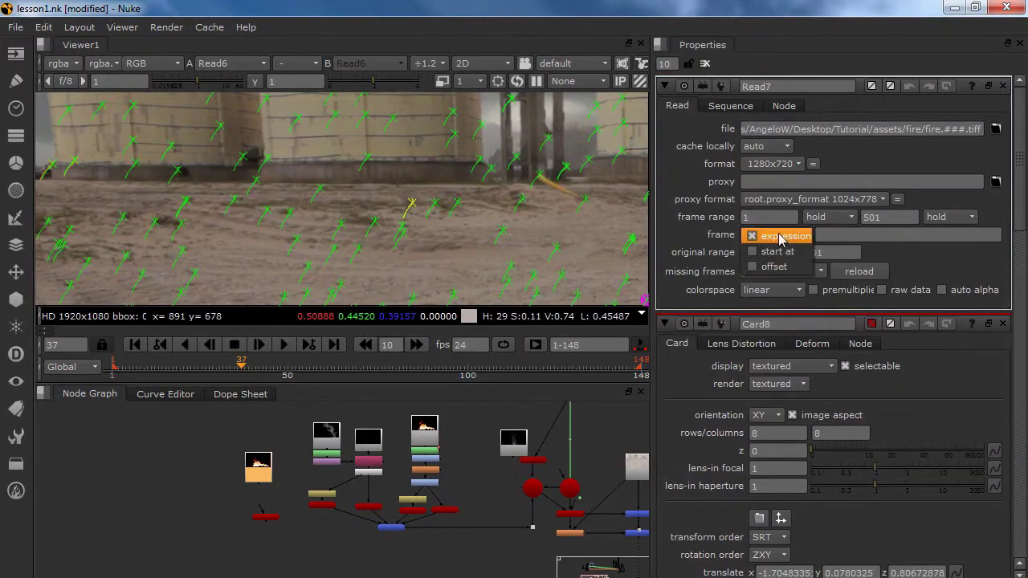
left_click(775, 252)
left_click(822, 238)
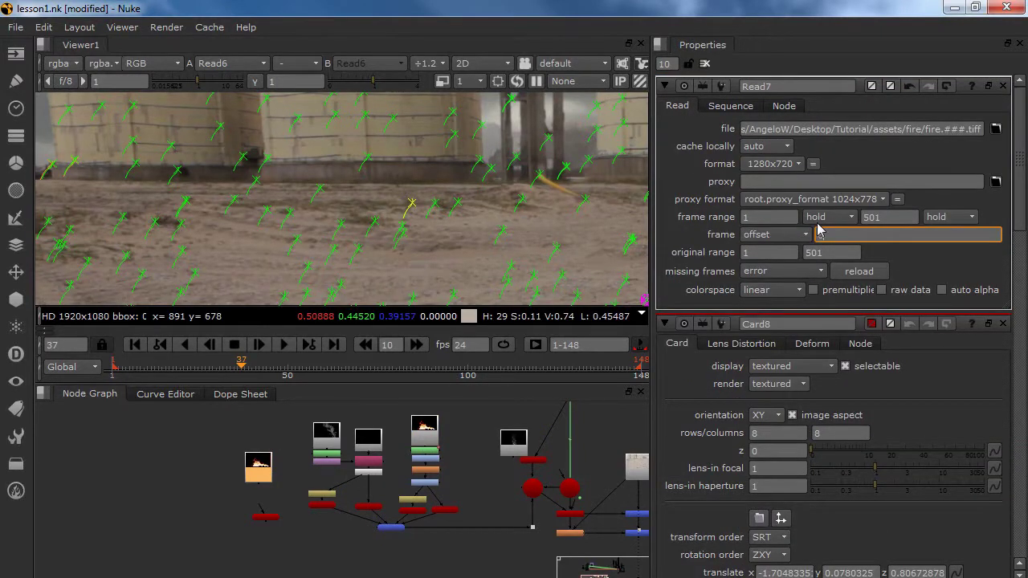
type("60")
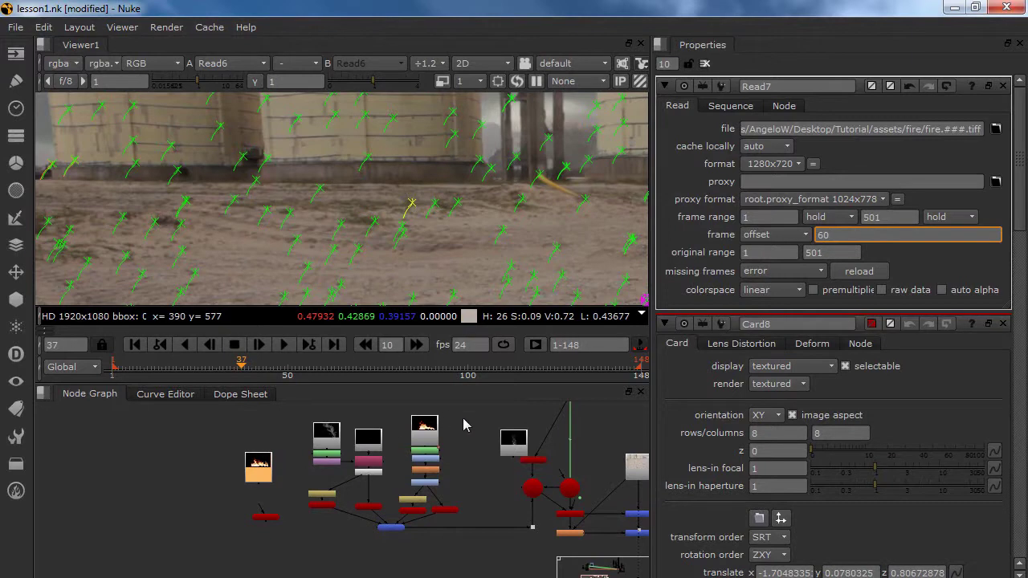
- Close all node properties and view the Read7 fire clip at frame 1
left_click(264, 475)
key("1")
scroll(373, 281, "down", 5)
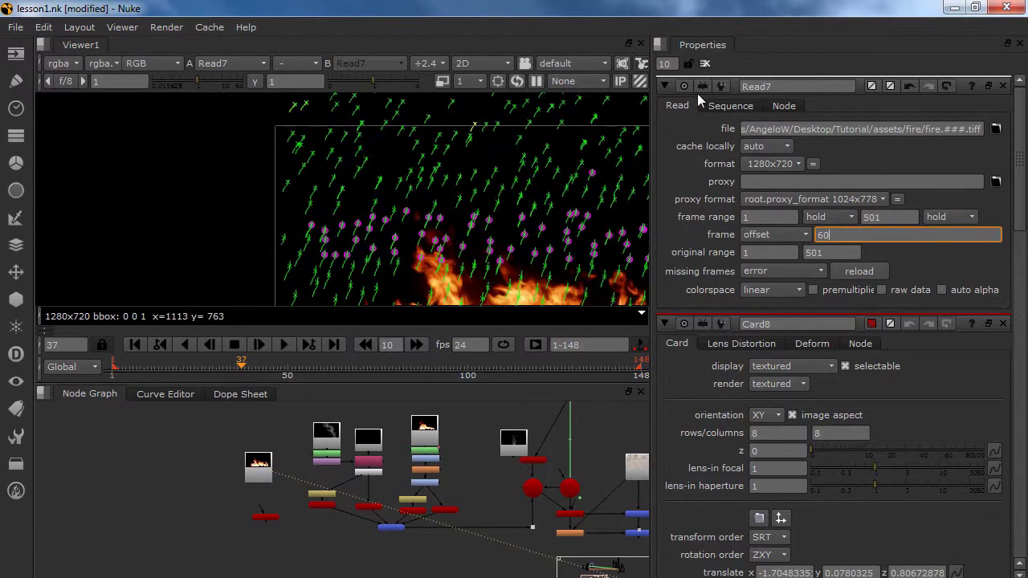
left_click(705, 64)
left_click(112, 366)
middle_click_drag(345, 255, 303, 179)
scroll(360, 221, "down", 1)
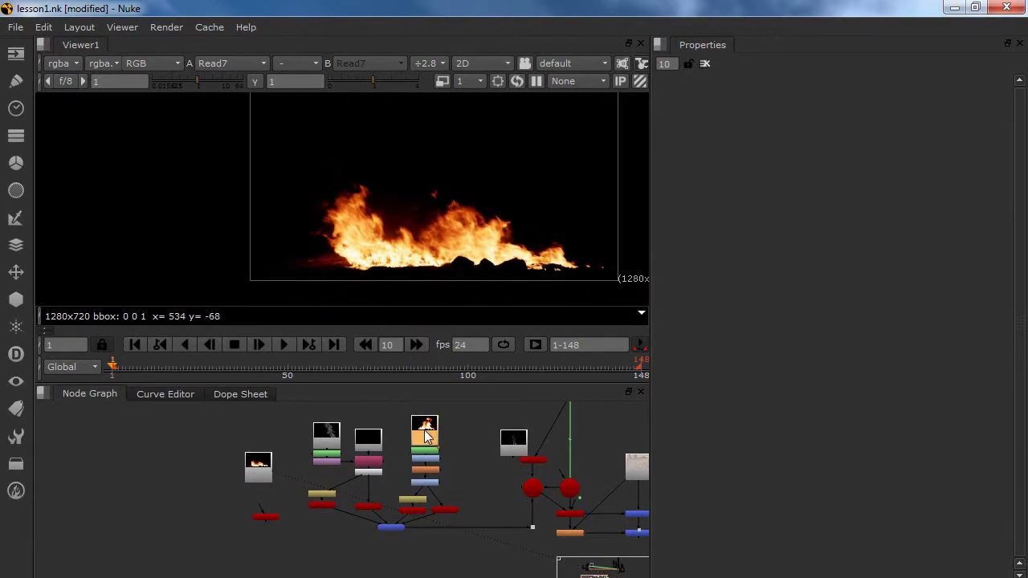
- Compare the Read9 fire clip with the offset Read7 clip at frame 1
key("1")
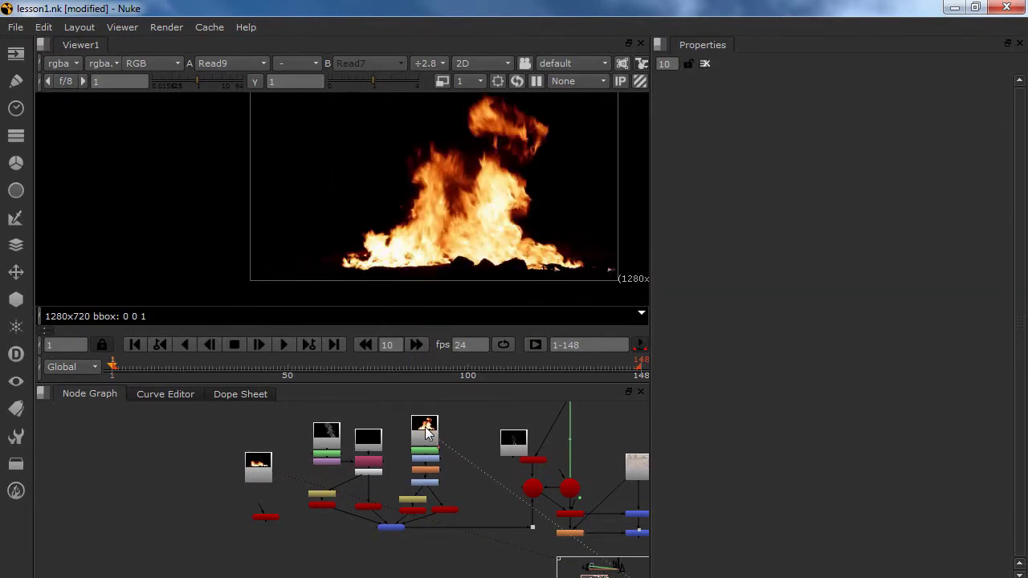
key("1")
key("2")
key("1")
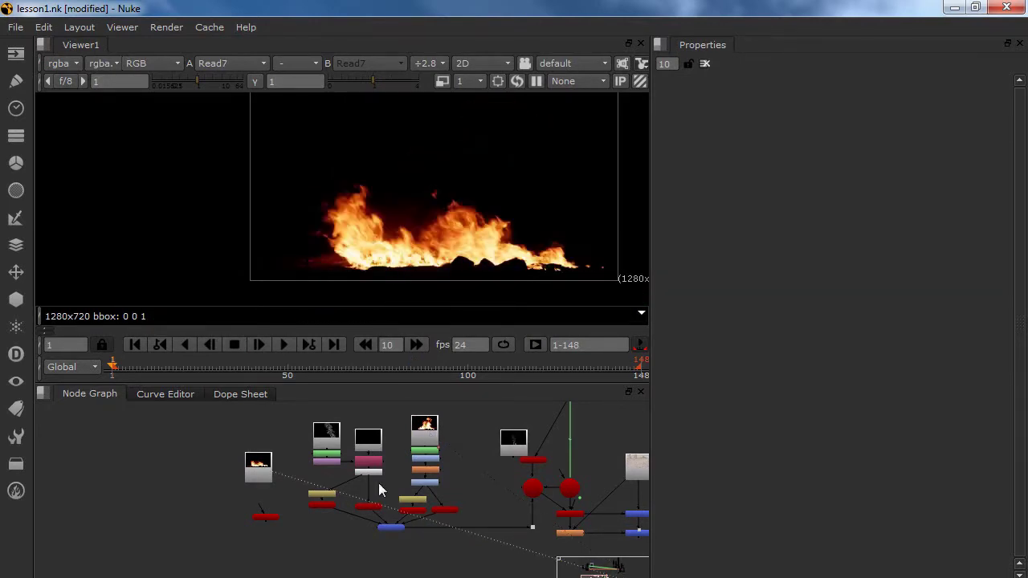
- Copy the Roto2 node and paste it beneath Read7 to mask the base of the new fire
scroll(391, 429, "up", 2)
left_click(434, 460)
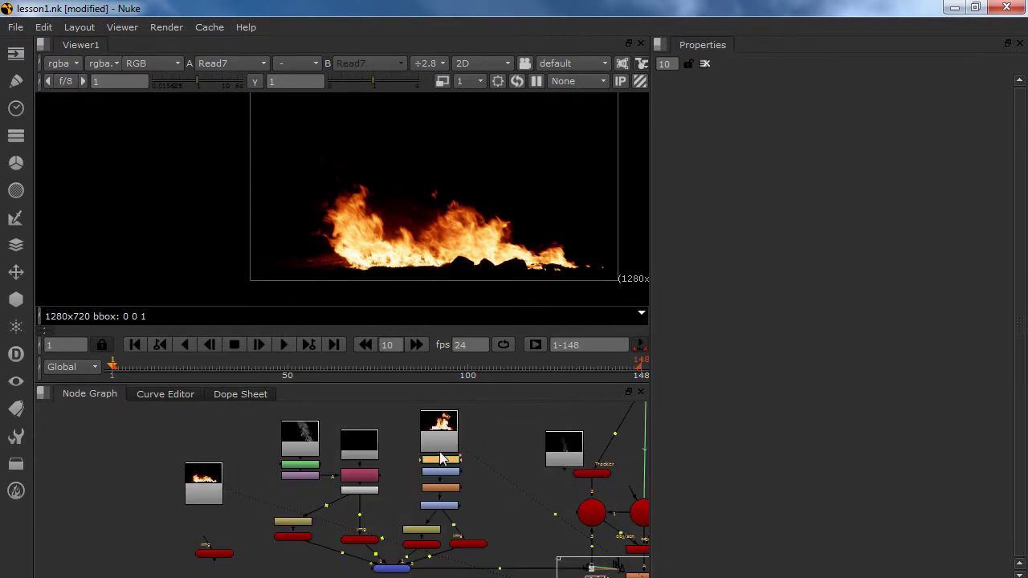
left_click(201, 493)
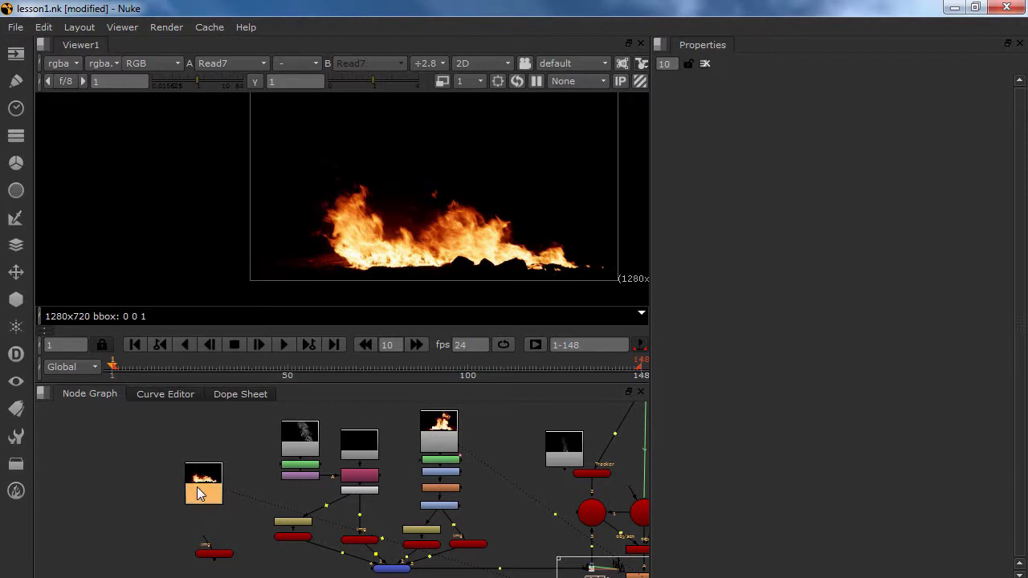
scroll(436, 458, "up", 2)
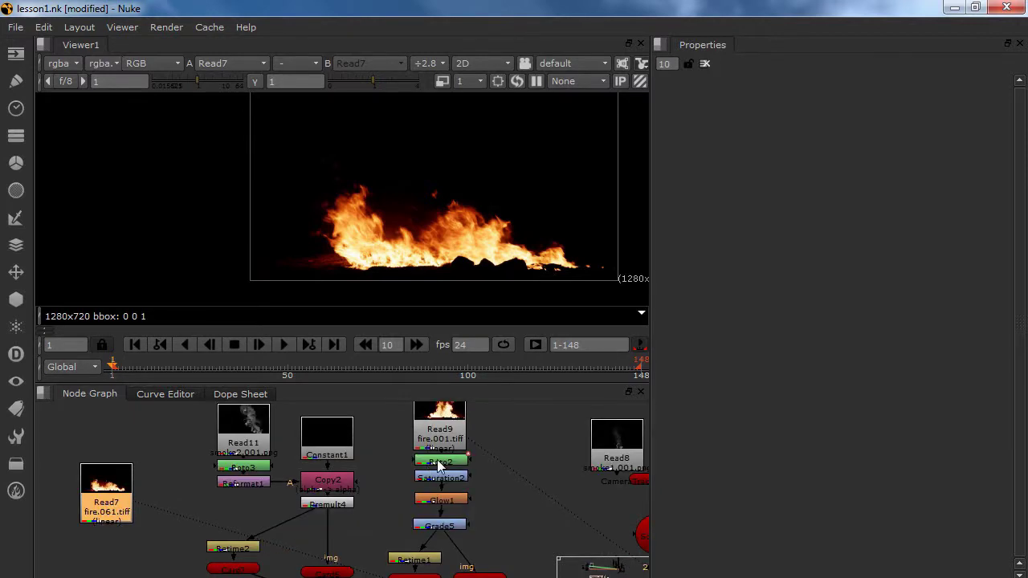
key("o")
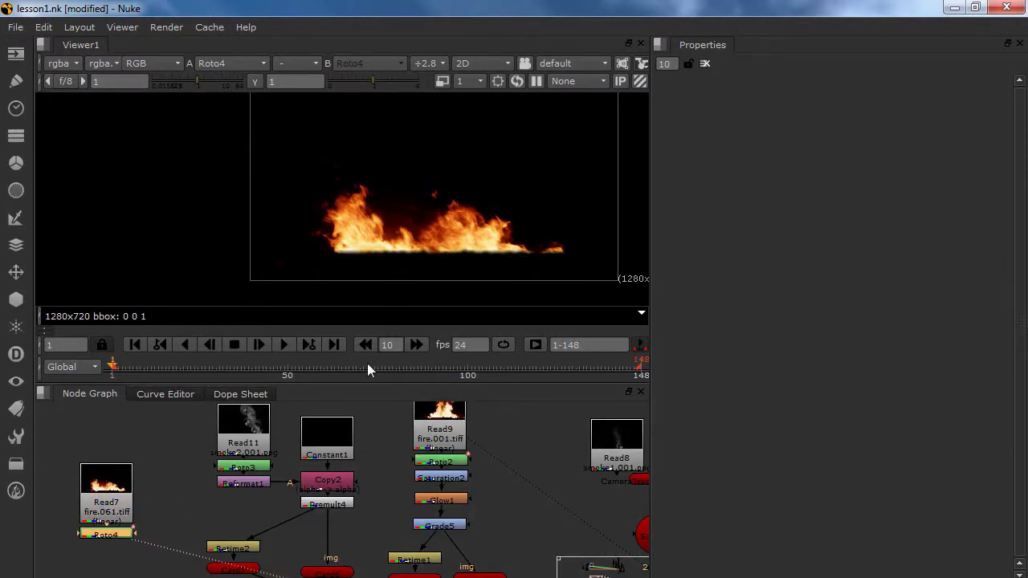
- Copy the Saturation2, Glow1 and Grade5 nodes and paste them beneath Roto4
middle_click_drag(189, 500, 230, 439)
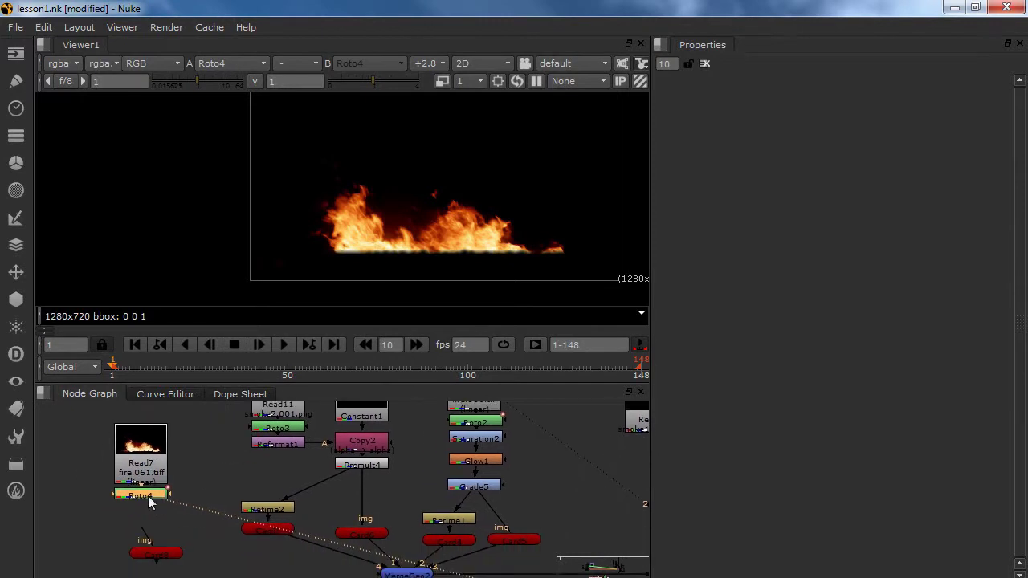
left_click_drag(433, 431, 507, 502)
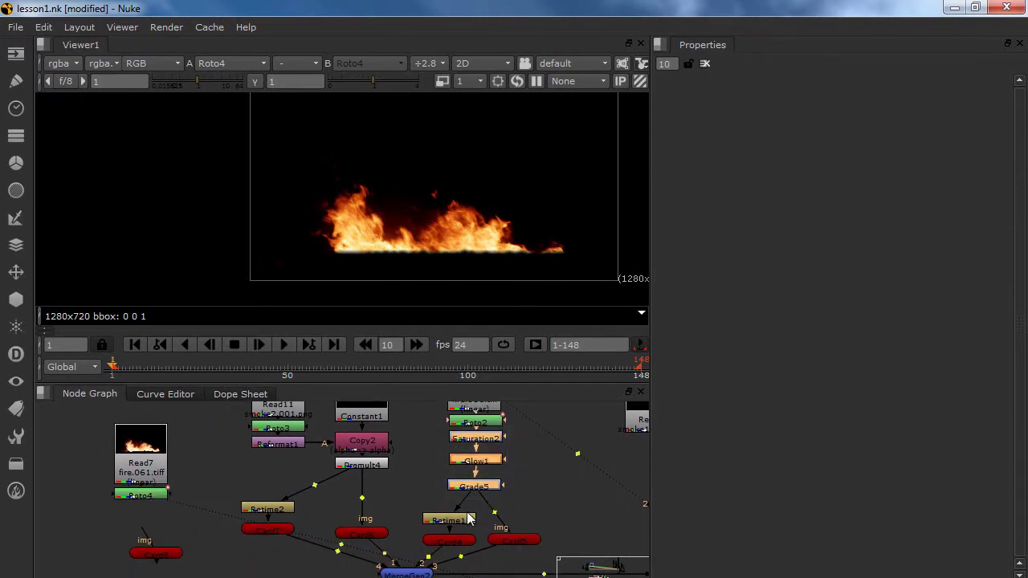
left_click(158, 495)
key("ctrl+v")
- Connect the img input of Card8 to Grade6 and link Card8 into MergeGeo2
mouse_move(135, 556)
left_mouse_down("ctrl")
mouse_move(137, 479)
mouse_move(141, 541)
left_mouse_up("ctrl")
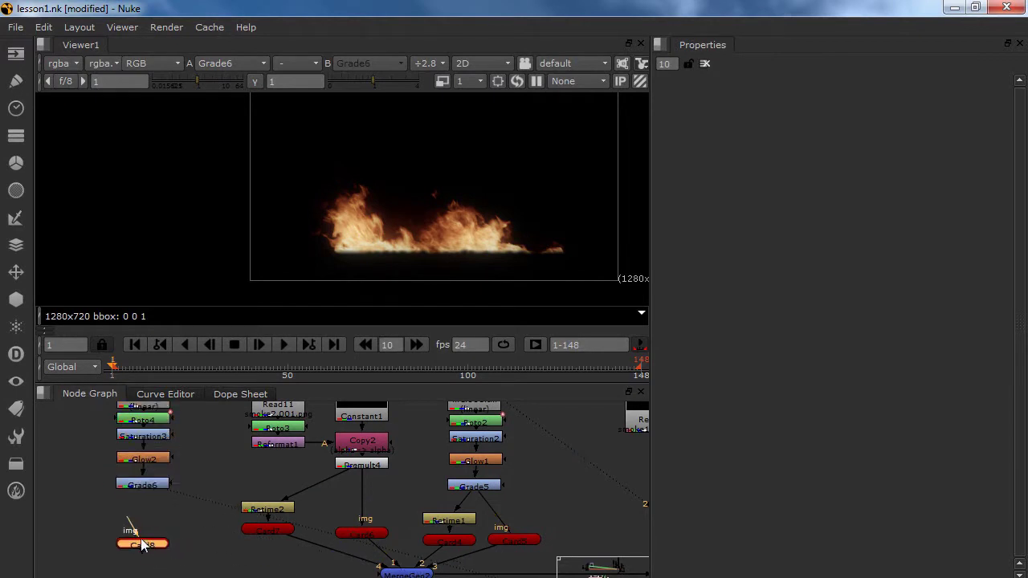
left_click_drag(134, 495, 146, 486)
left_click_drag(149, 551, 333, 560)
- View the Merge7 composite to check the second fire on the ground
scroll(335, 562, "down", 6)
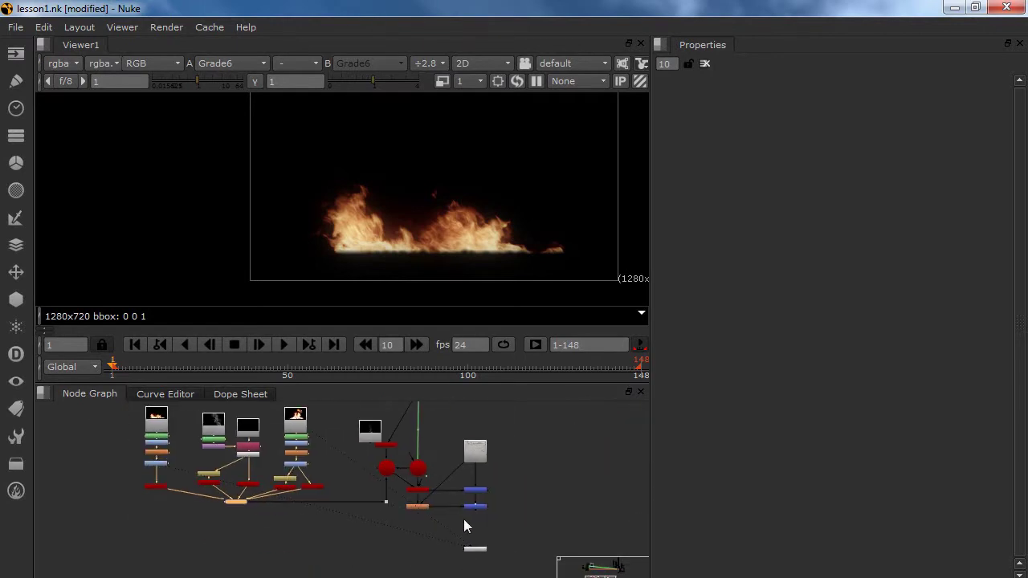
left_click(474, 510)
key("1")
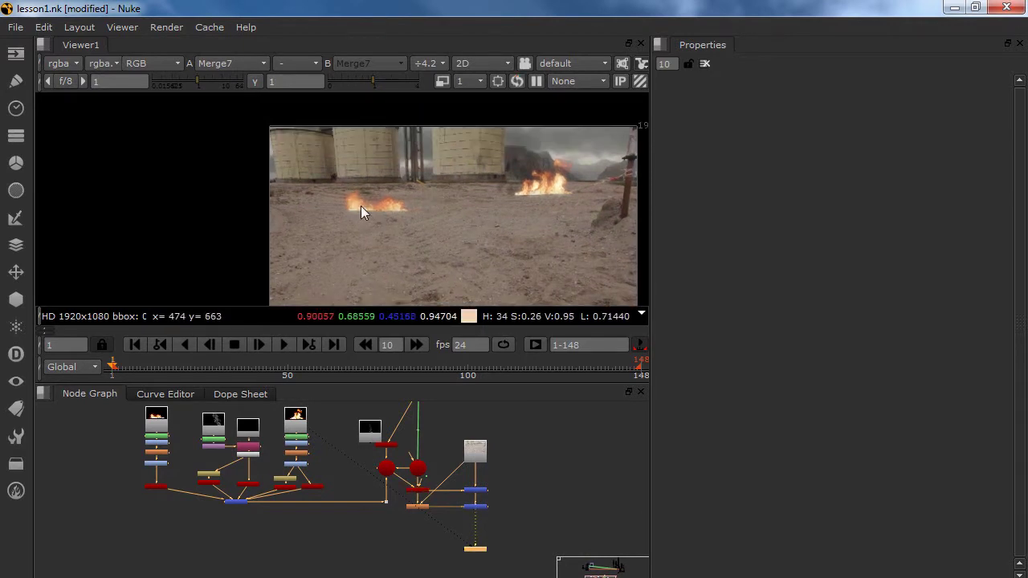
- Open the properties of Card8 and view Scene3 in 3D with that card selected
scroll(385, 209, "up", 3)
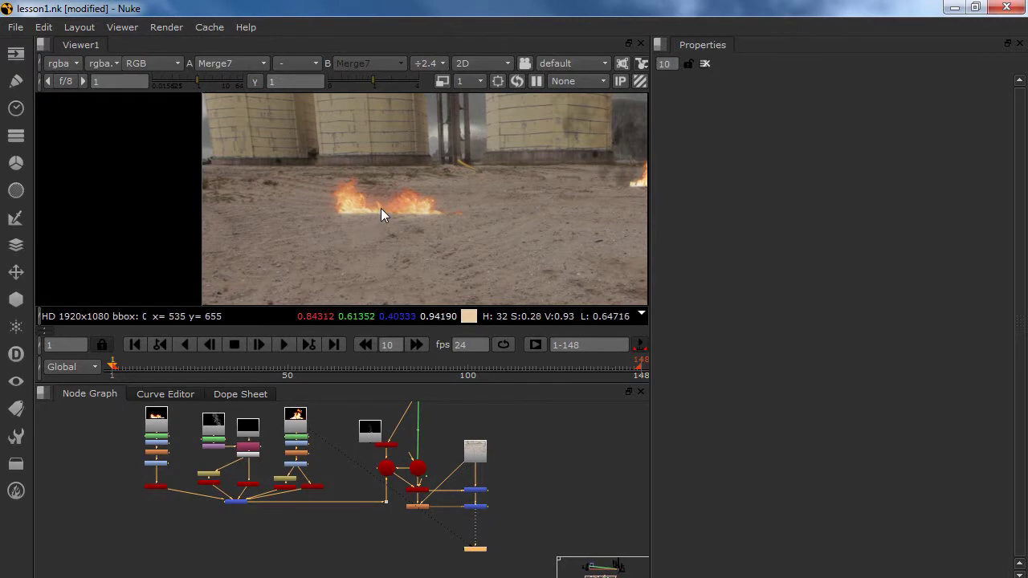
scroll(176, 488, "up", 3)
left_click(174, 492)
double_click(174, 491)
middle_click_drag(617, 458, 585, 457)
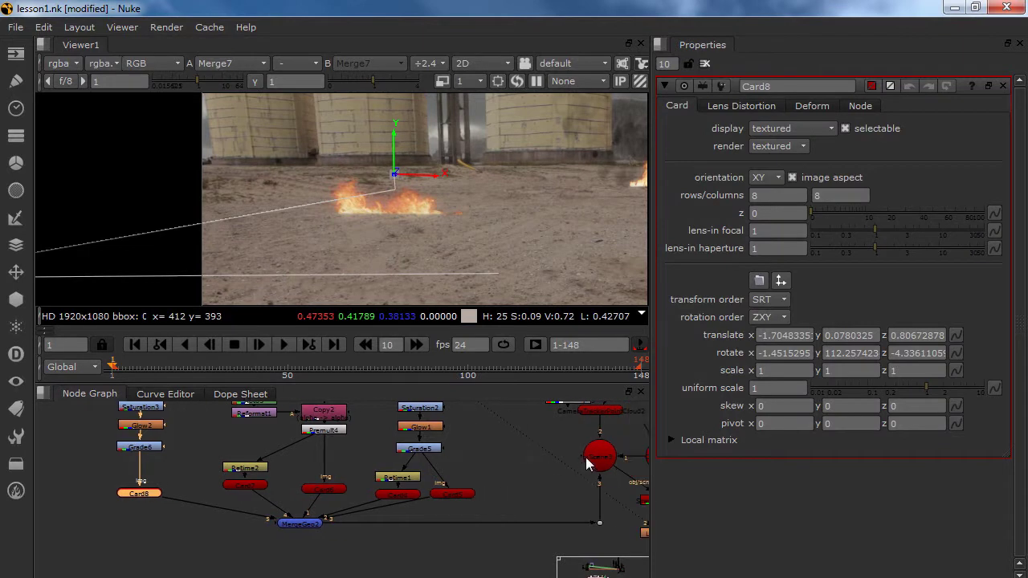
left_click(587, 458)
key("1")
left_click(135, 495)
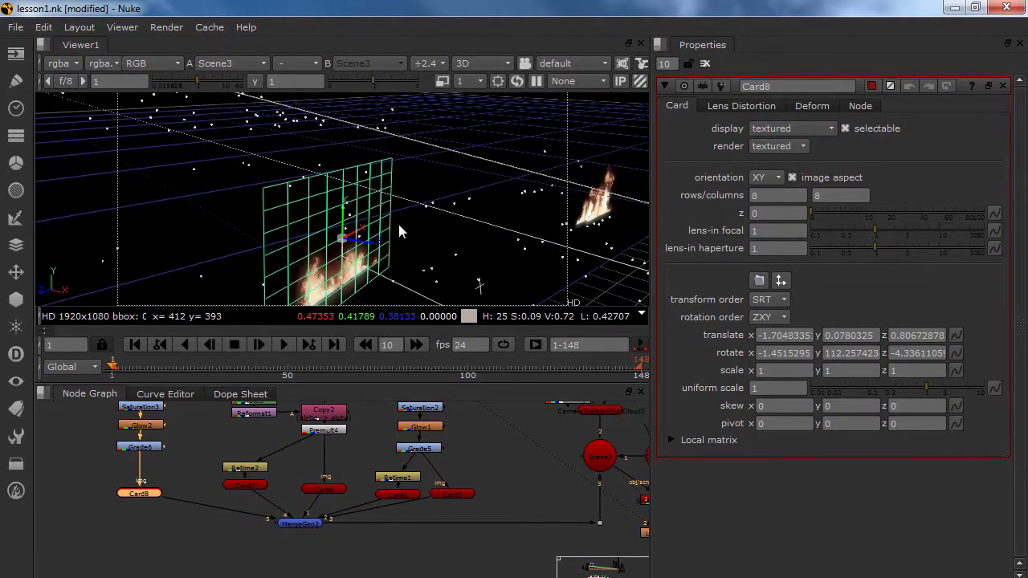
left_click_drag(398, 208, 429, 227, "ctrl")
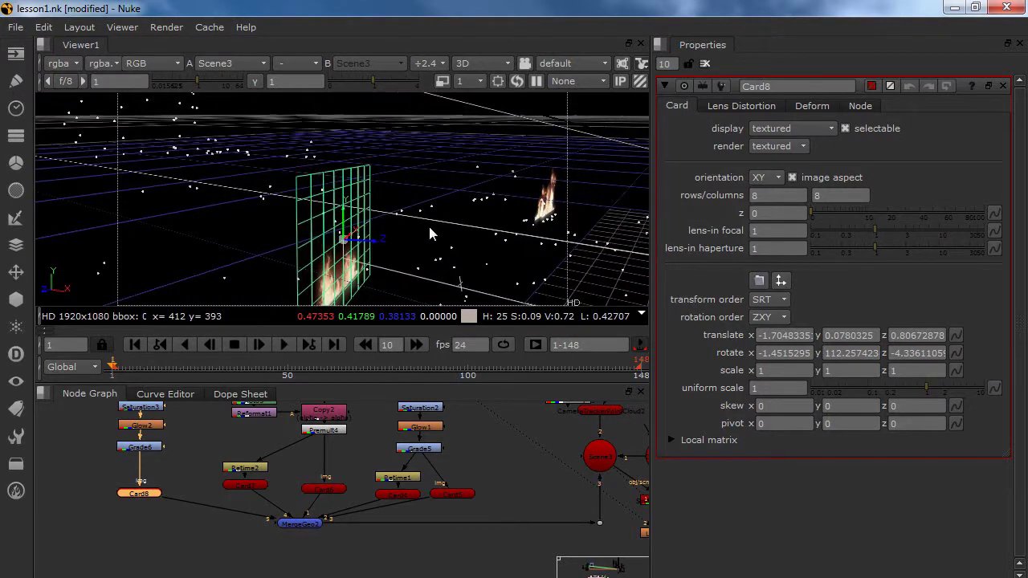
left_click_drag(365, 240, 382, 256, "ctrl")
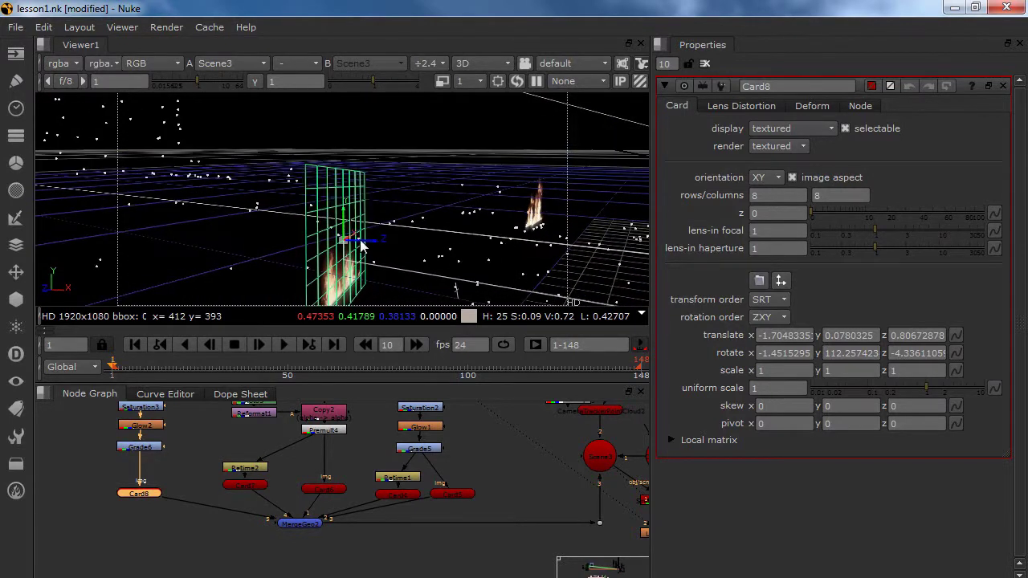
- Raise Card8 to about 0.176 in y and set its uniform scale to 0.48
left_click_drag(346, 214, 336, 163)
left_click_drag(920, 388, 902, 386)
left_click_drag(345, 169, 156, 224)
- Reset the rotation of Card8 to default and set its y rotation to 90
left_click(952, 348)
left_click(963, 343)
left_click(958, 352)
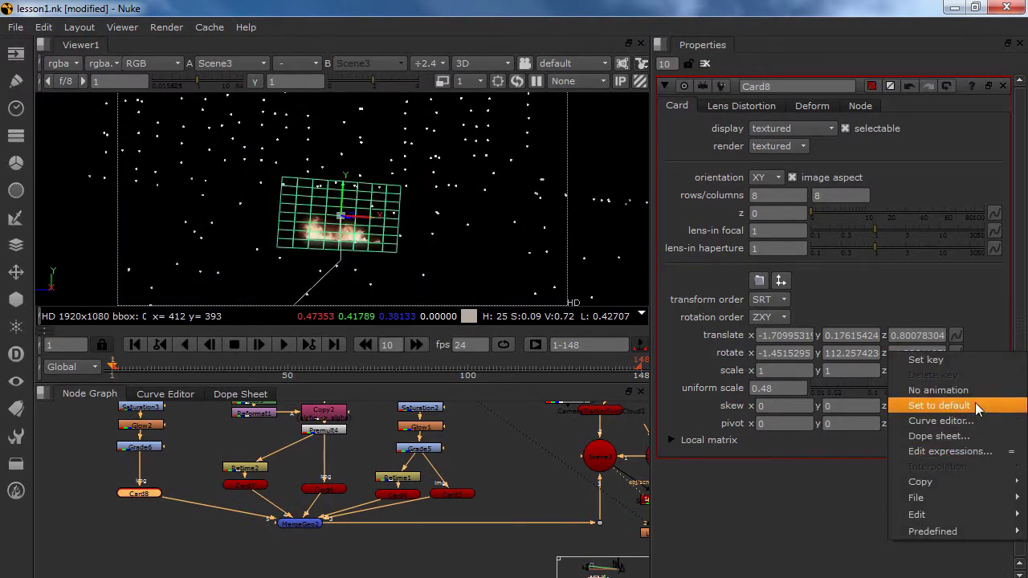
left_click(975, 402)
type("90")
key("Return")
left_click_drag(352, 240, 403, 255, "ctrl")
- Look through the Cam_Anim camera and disable the camera tracker point cloud node
left_click(577, 64)
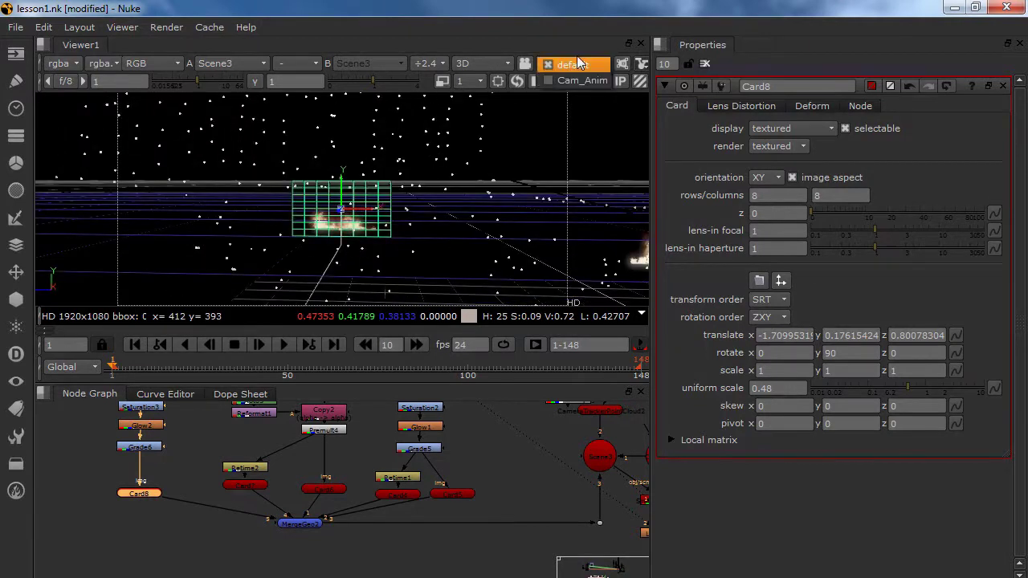
left_click(583, 80)
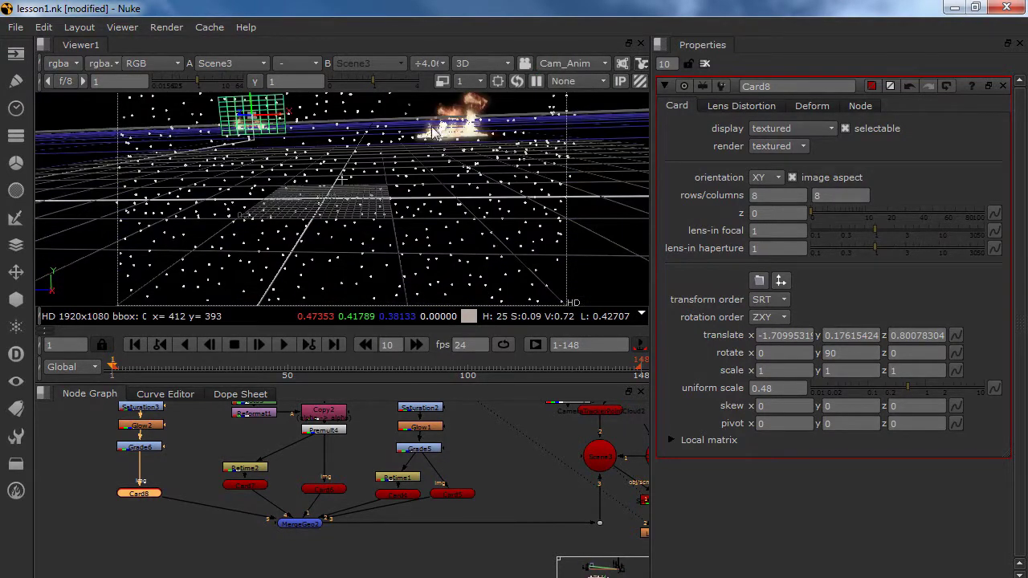
left_click(390, 497)
left_click(606, 413)
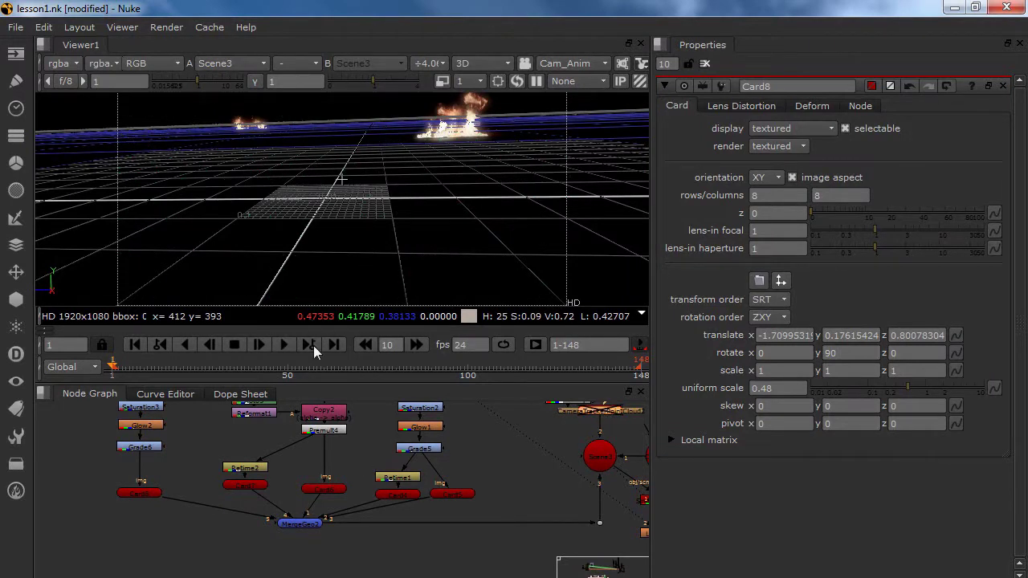
- Play the shot and scrub to frame 127 to check how the fire cards track
left_click(285, 345)
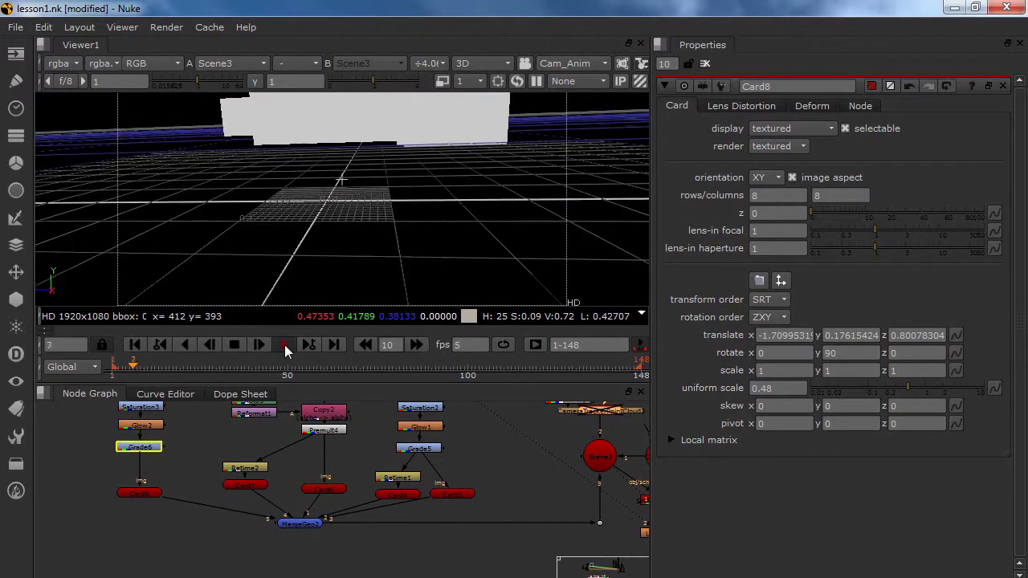
left_click(283, 344)
left_click_drag(186, 367, 541, 355)
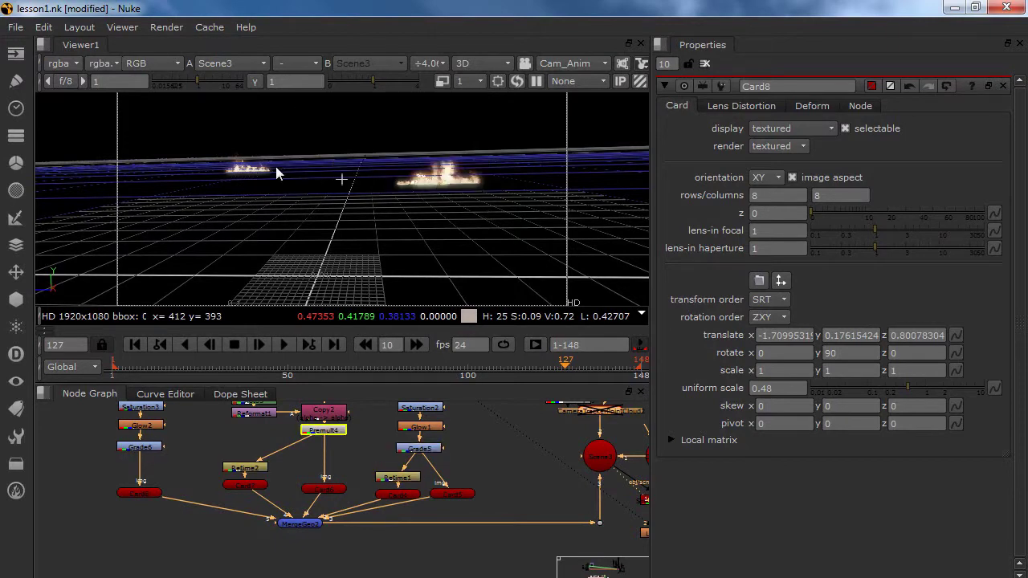
- View the Merge7 composite at frame 127
middle_click_drag(545, 545, 357, 536)
scroll(357, 536, "down", 2)
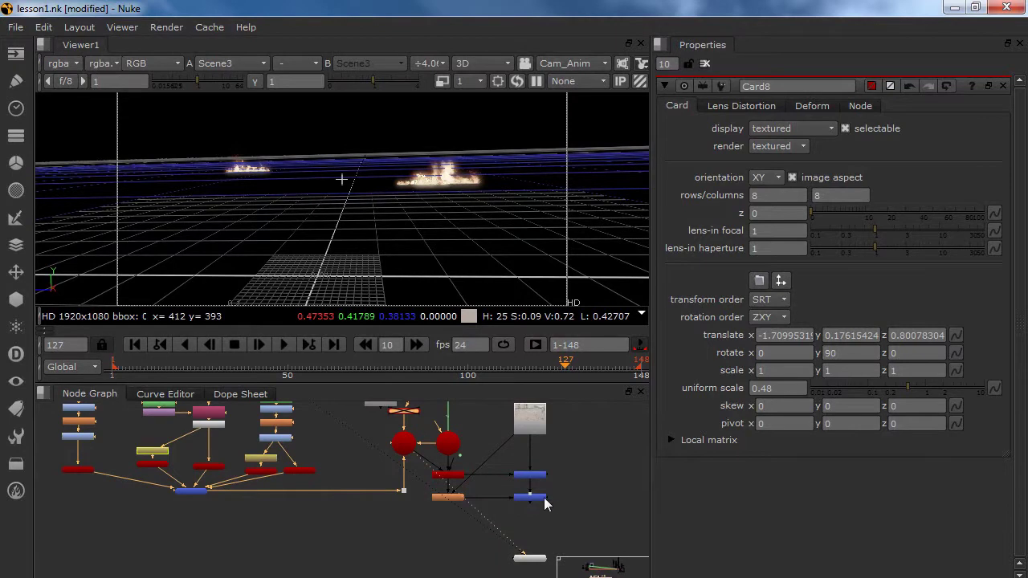
left_click(544, 497)
key("1")
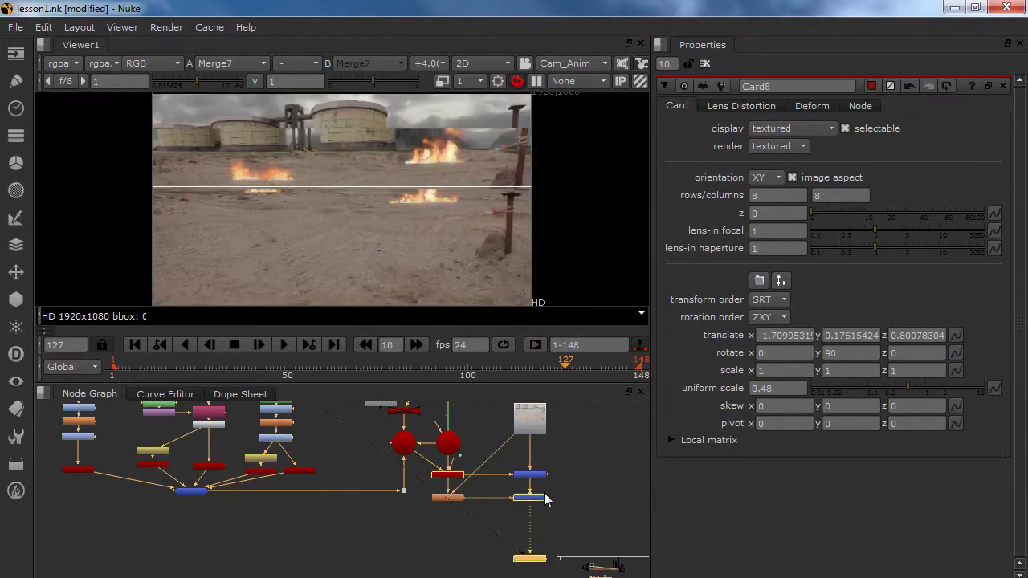
- Examine how the base of the second fire sits on the ground, both close up and in the full frame
scroll(267, 245, "up", 5)
scroll(308, 235, "up", 4)
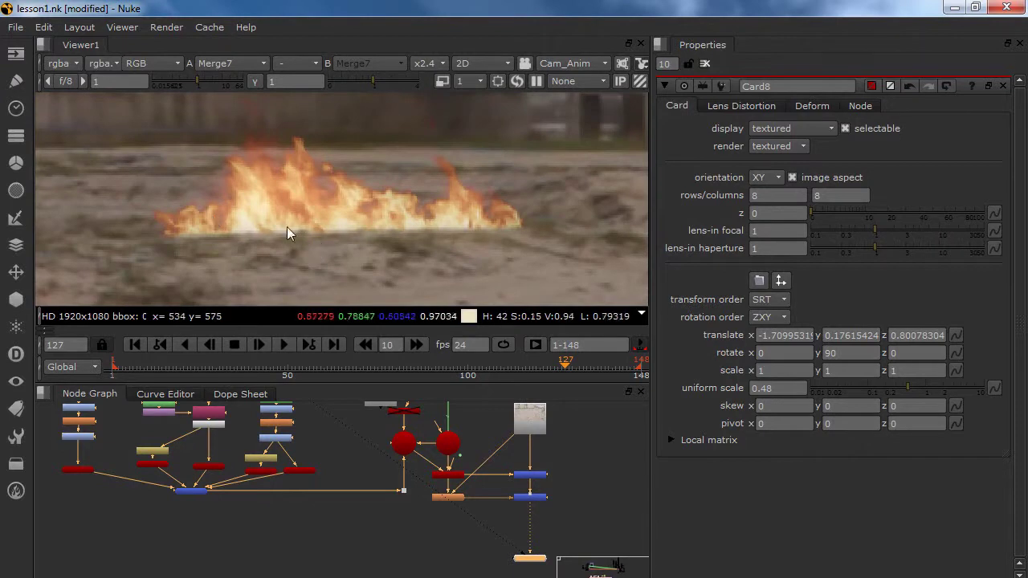
scroll(227, 238, "down", 7)
scroll(234, 250, "down", 3)
middle_click_drag(325, 273, 406, 252)
middle_click_drag(380, 216, 532, 222)
scroll(381, 206, "up", 4)
scroll(476, 207, "down", 6)
middle_click_drag(421, 200, 333, 199)
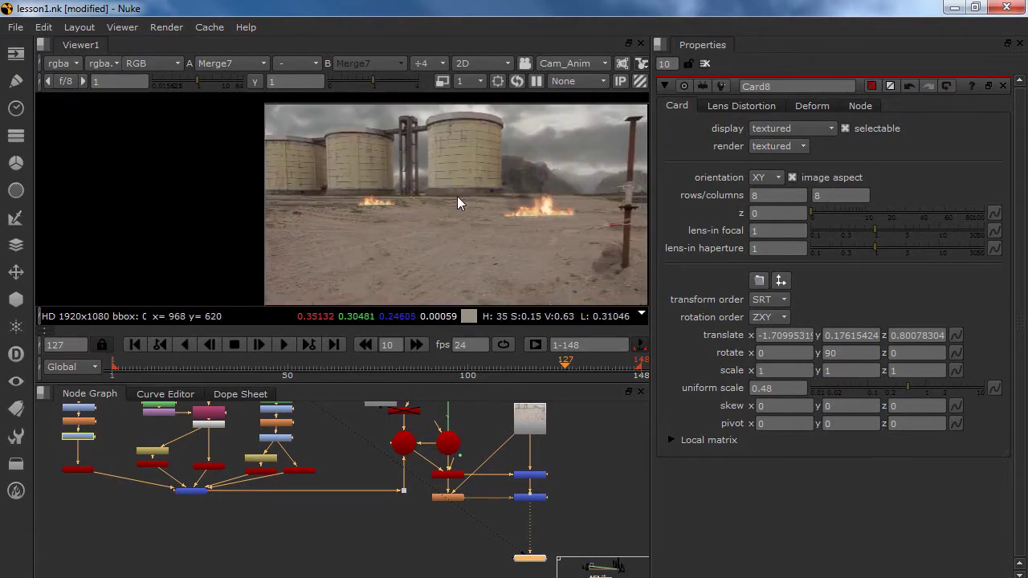
middle_click_drag(472, 240, 431, 255)
scroll(394, 232, "down", 1)
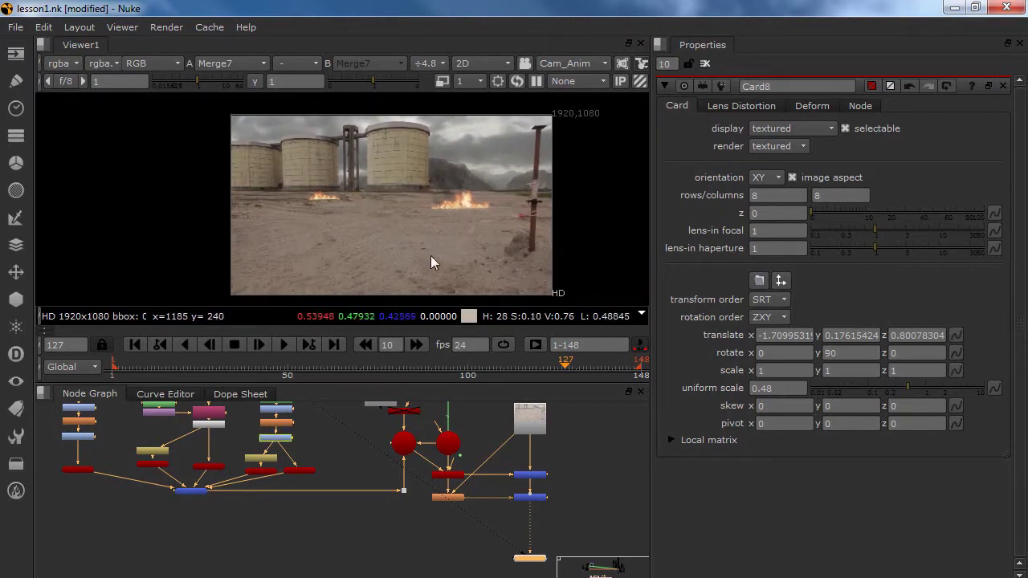
middle_click_drag(144, 509, 278, 552)
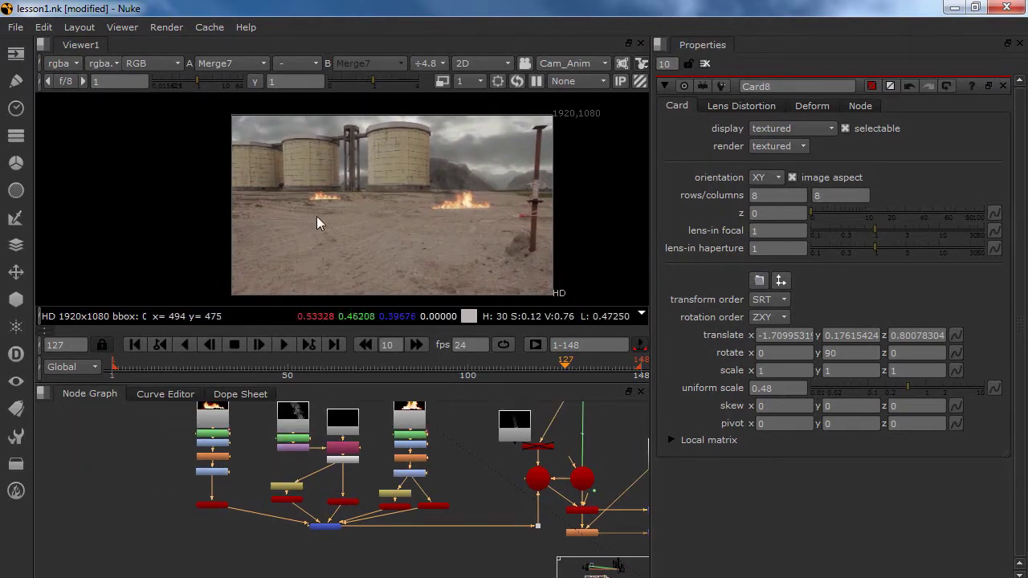
scroll(331, 193, "up", 5)
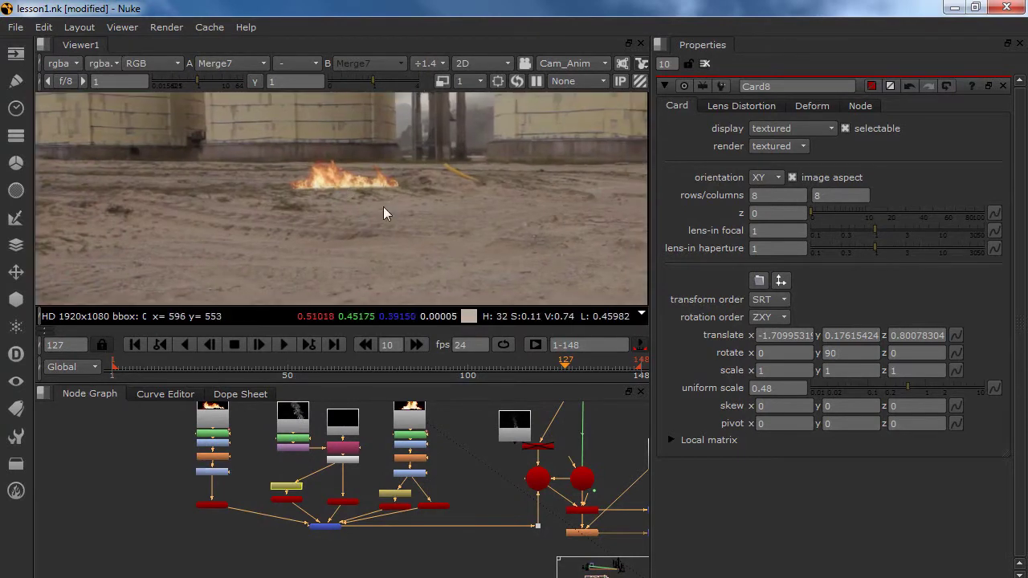
scroll(265, 223, "up", 2)
scroll(195, 203, "up", 3)
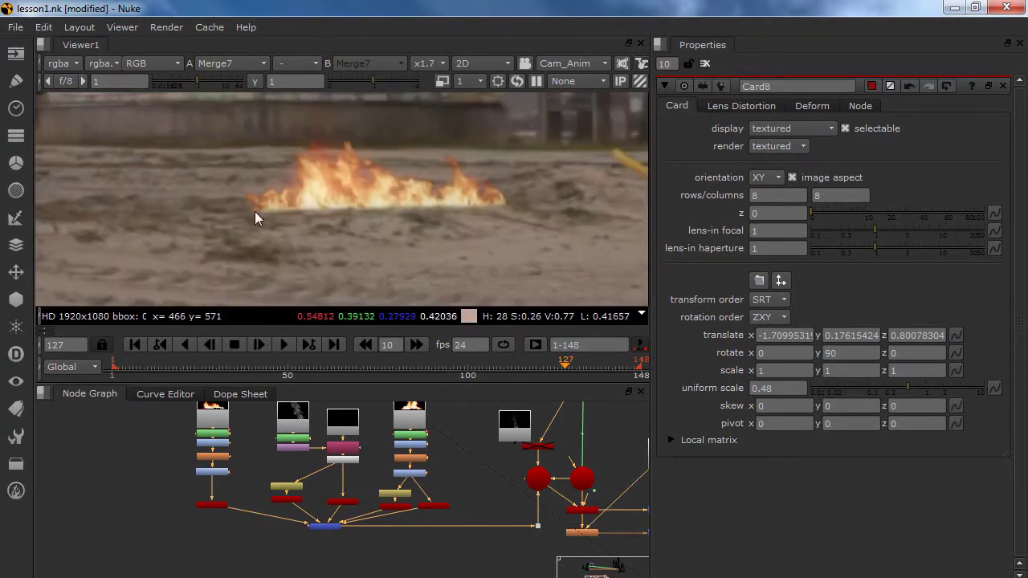
scroll(265, 475, "up", 3)
- Try tilting Card8 with an x rotation of -6, keeping its y rotation at 90
left_click(243, 507)
left_click(839, 354)
type("90")
left_click(908, 358)
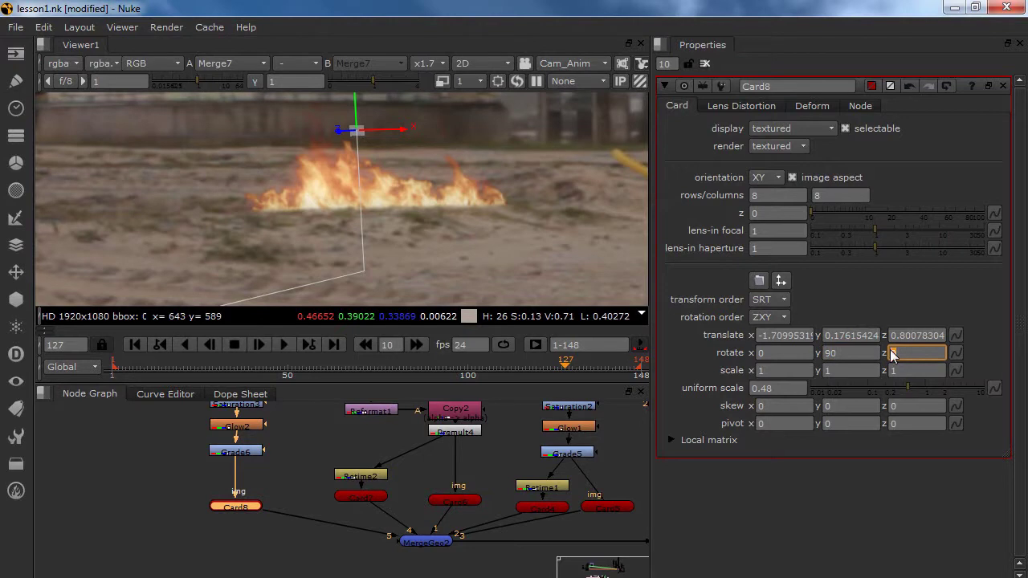
left_click(768, 354)
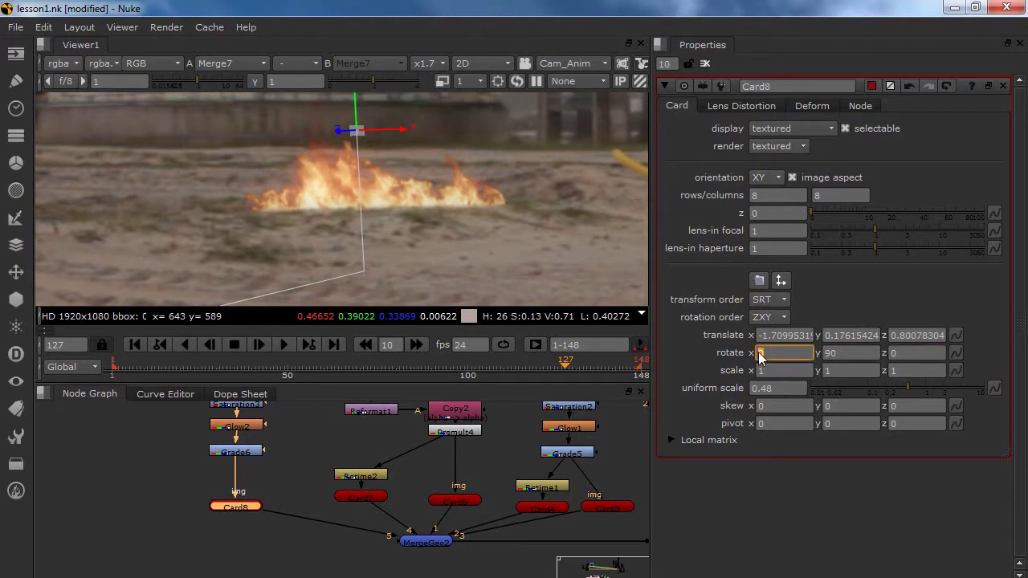
key("Down")
key("Down")
key("Down")
key("Down")
key("Down")
key("Down")
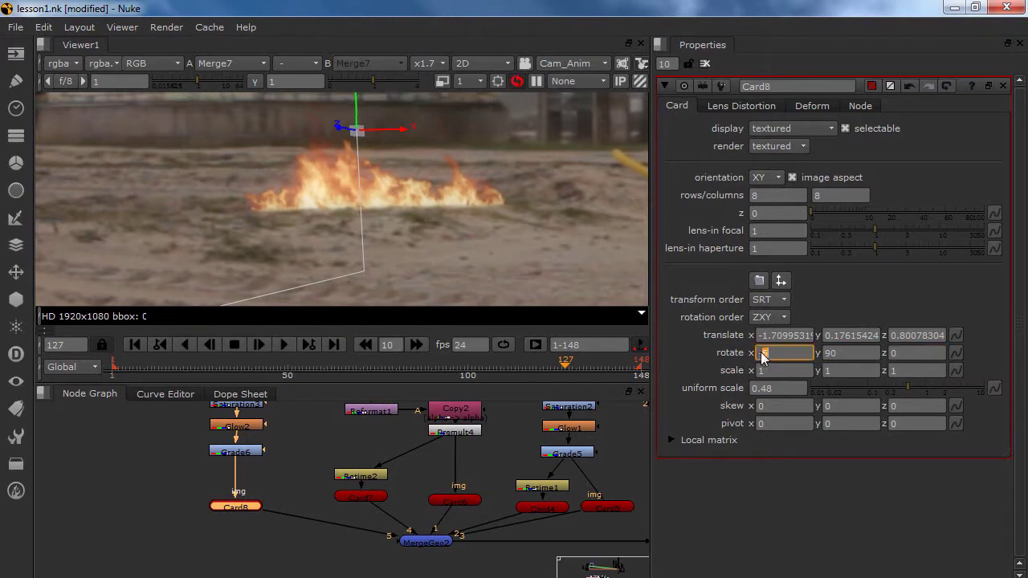
scroll(762, 358, "up", 1)
scroll(761, 358, "up", 1)
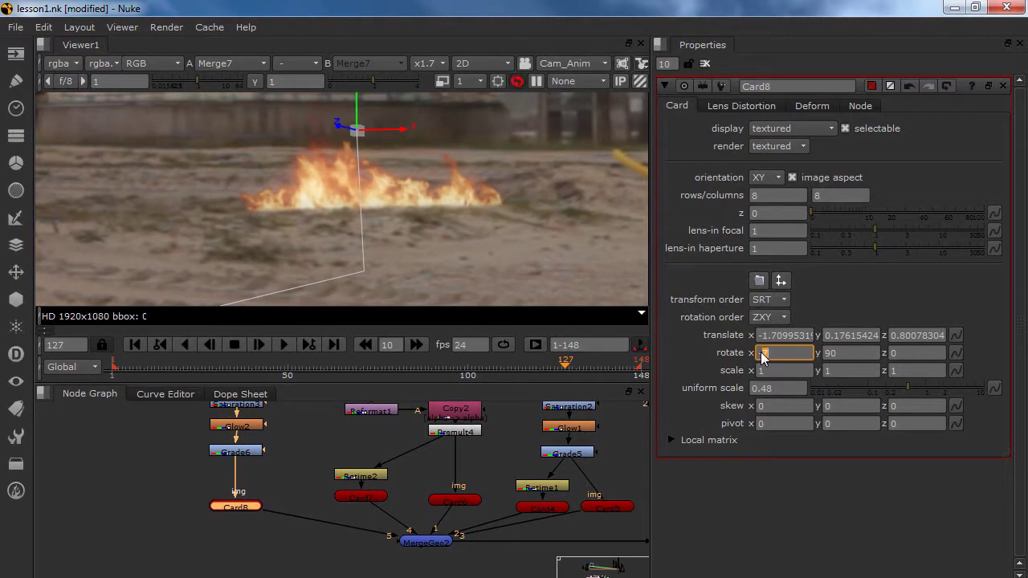
- Set the z rotation of Card8 to -1 and shift the card along its x axis to about 0.834 in z
left_click(903, 358)
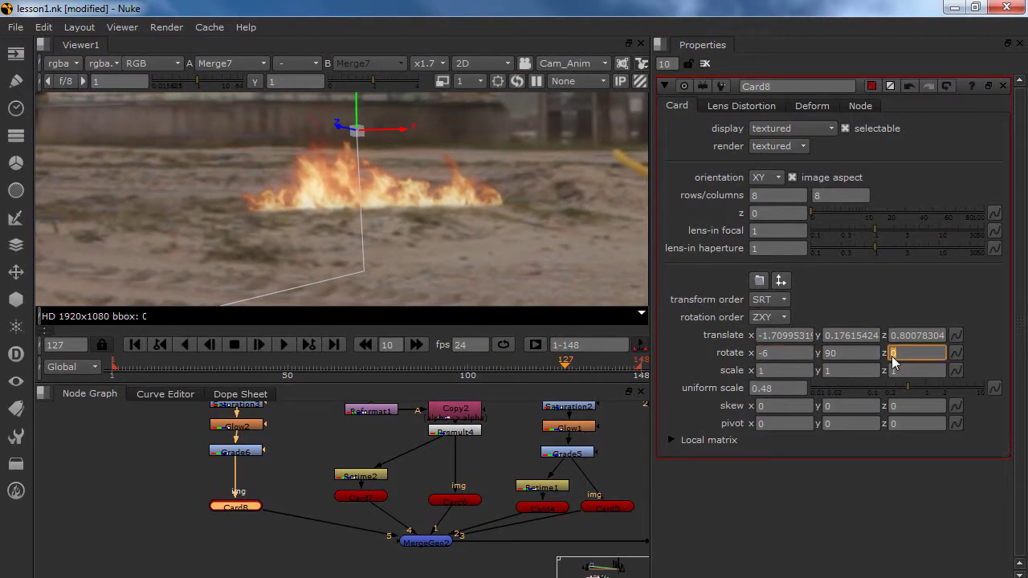
type("-1")
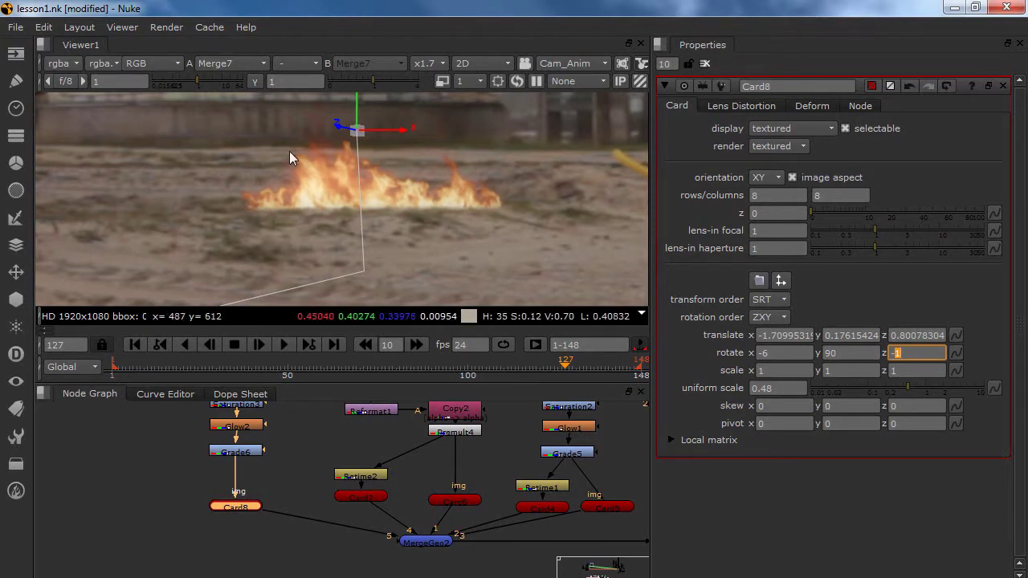
left_click_drag(404, 135, 376, 131)
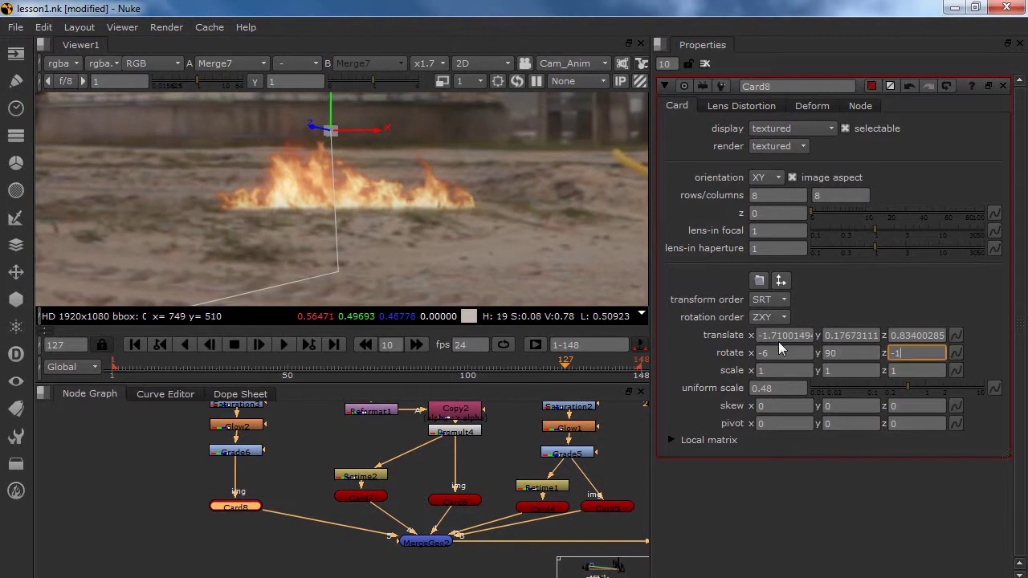
- Set the x rotation of Card8 to 0 and close its properties
left_click_drag(777, 351, 748, 351)
type("0")
key("Return")
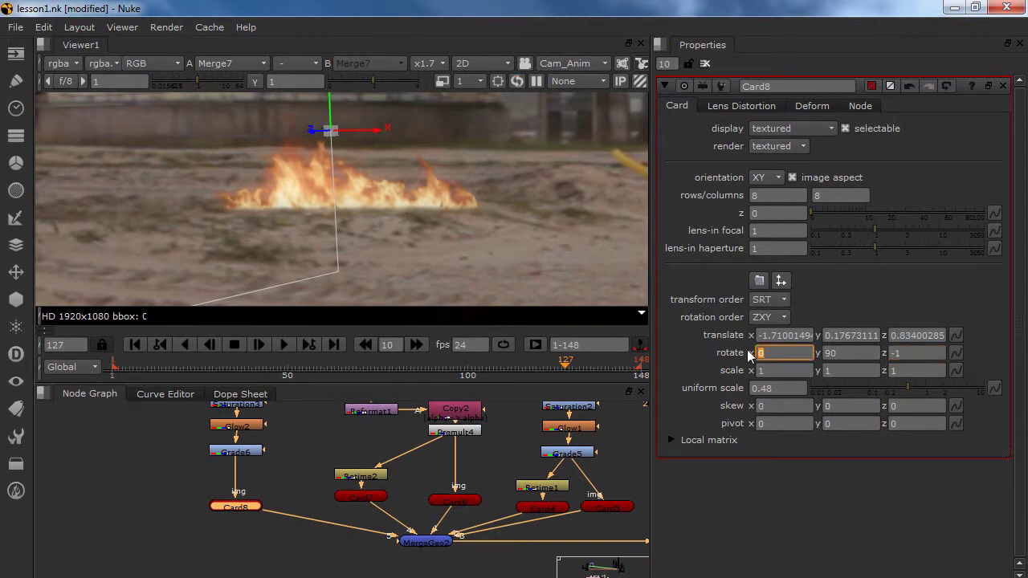
double_click(903, 354)
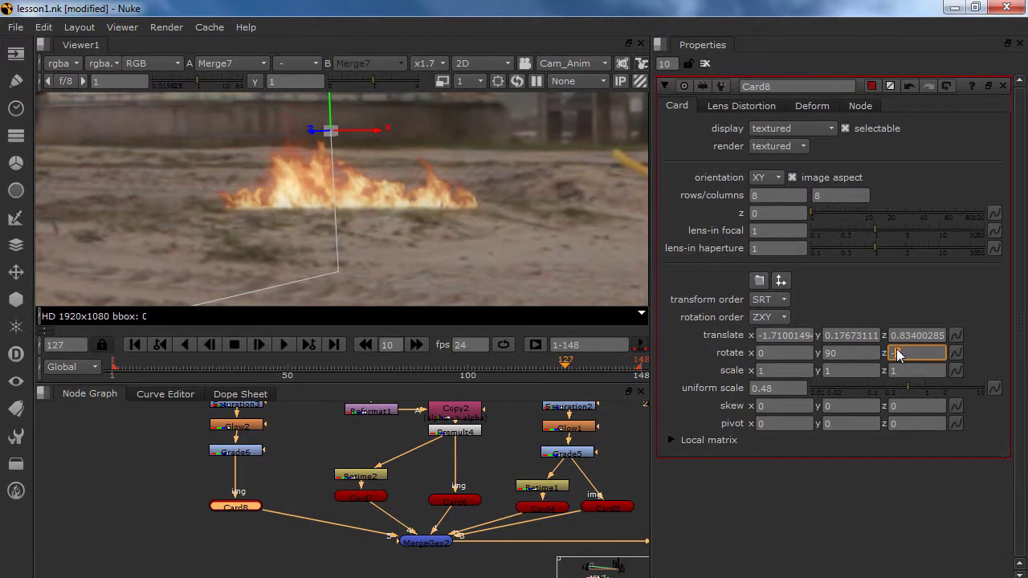
left_click(705, 65)
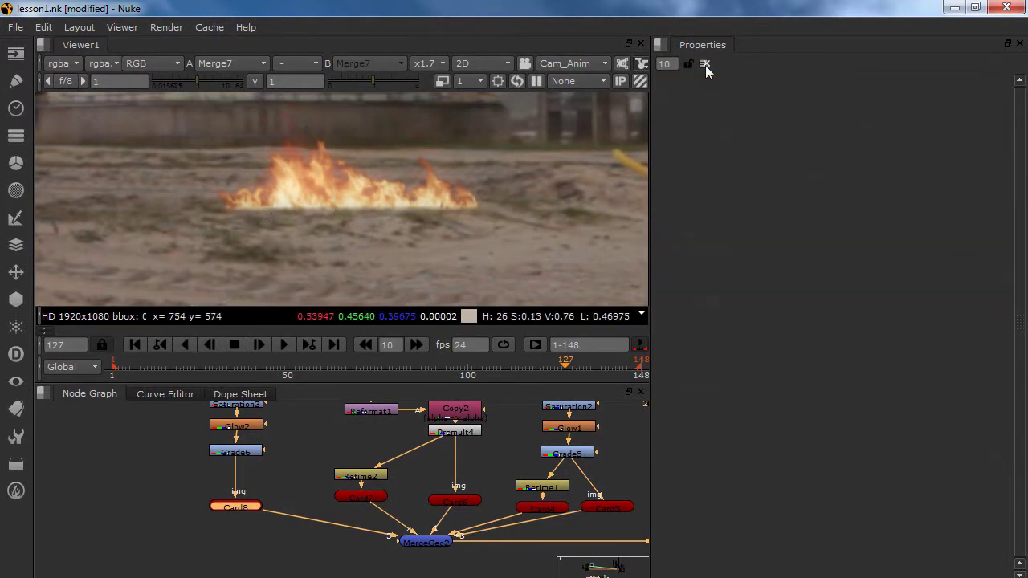
- Duplicate Card8 as an unconnected card node beside it in the node graph
scroll(458, 216, "down", 5)
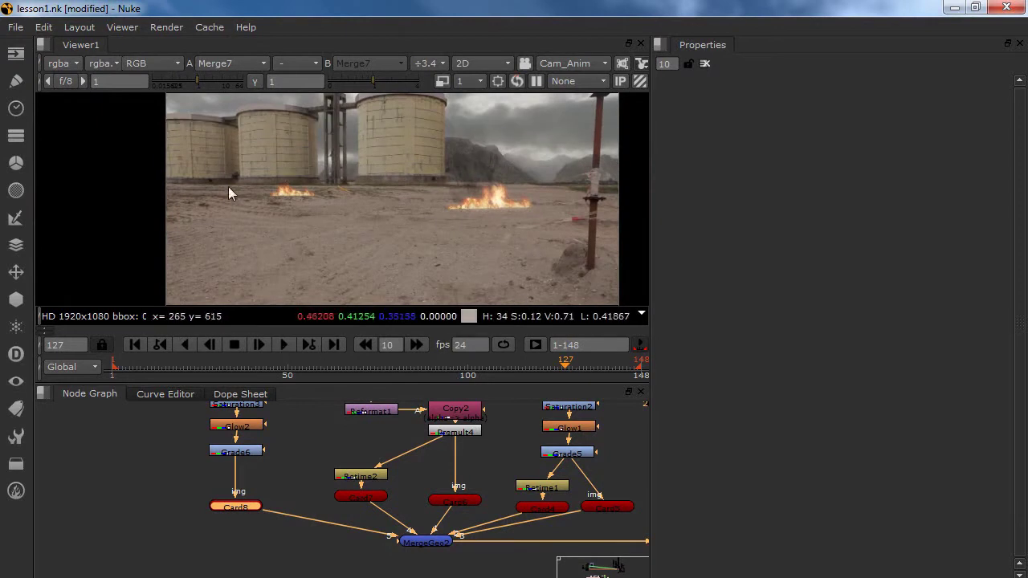
scroll(273, 504, "down", 3)
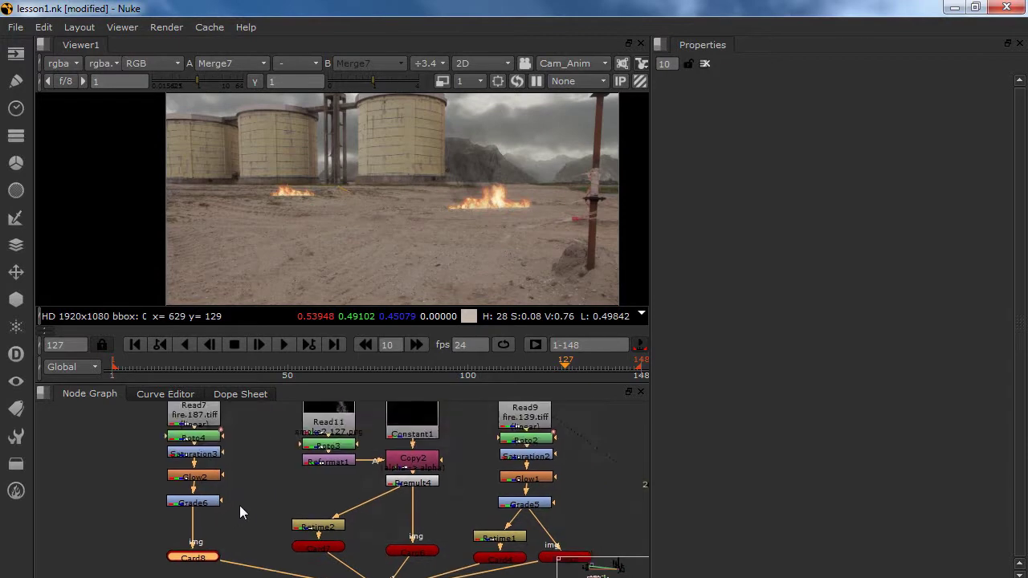
scroll(260, 494, "up", 3)
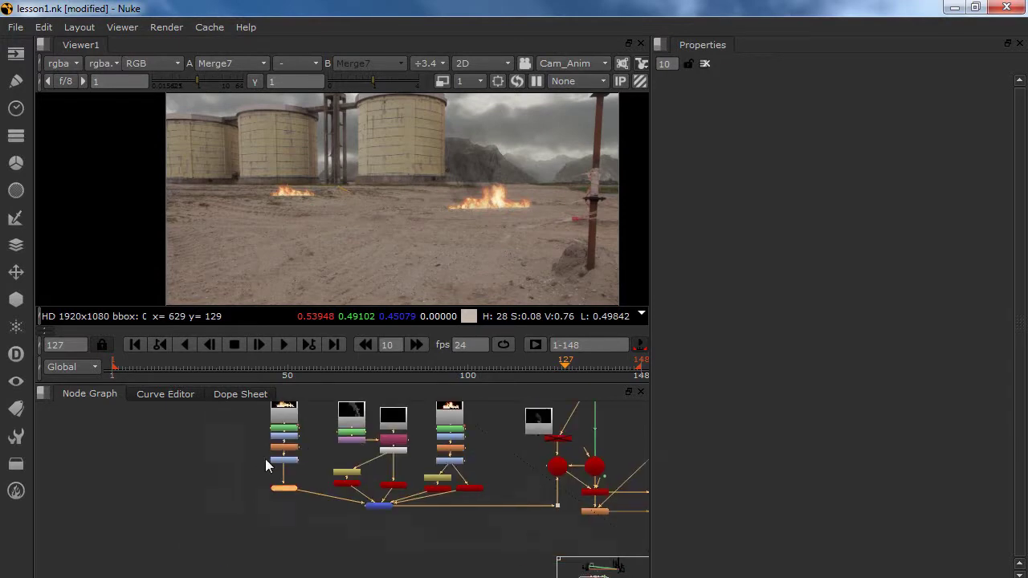
left_click(264, 517)
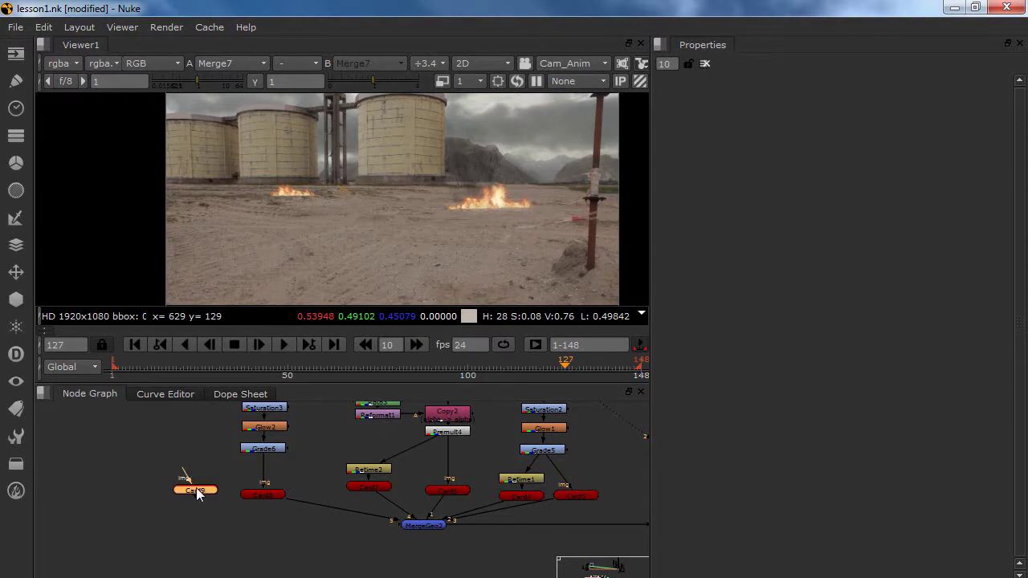
scroll(193, 493, "down", 2)
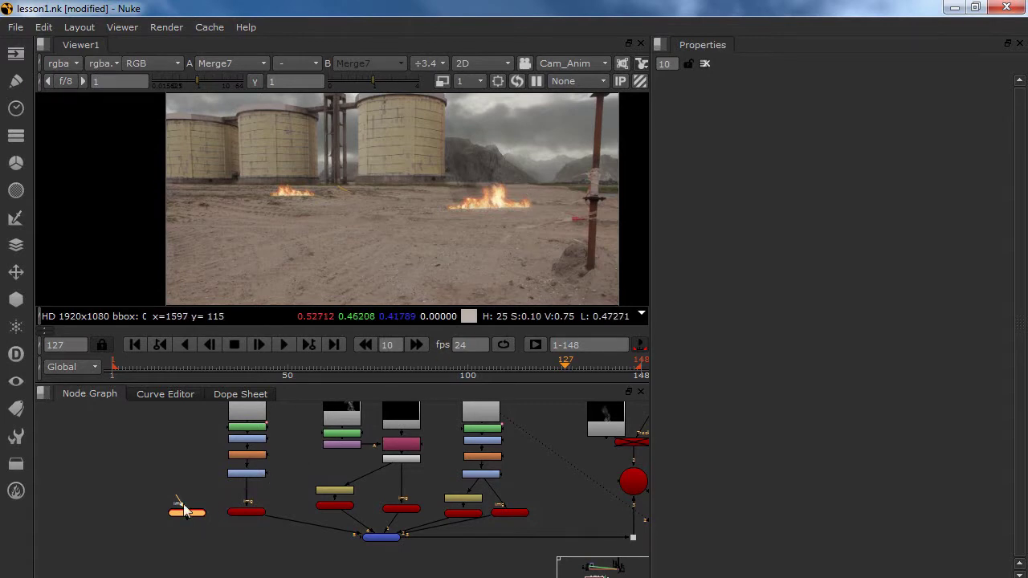
middle_click_drag(623, 467, 482, 468)
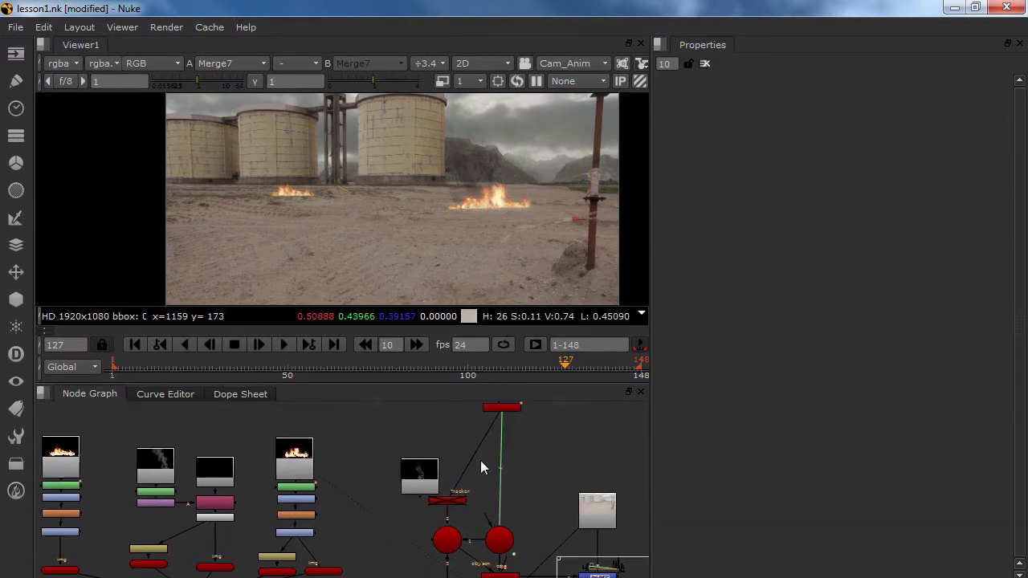
- Open CameraTracker2's properties, view the Read6 skyreplacement plate, and examine the track points on the tanks and ground
double_click(514, 407)
key("1")
left_click(596, 504)
double_click(597, 508)
key("1")
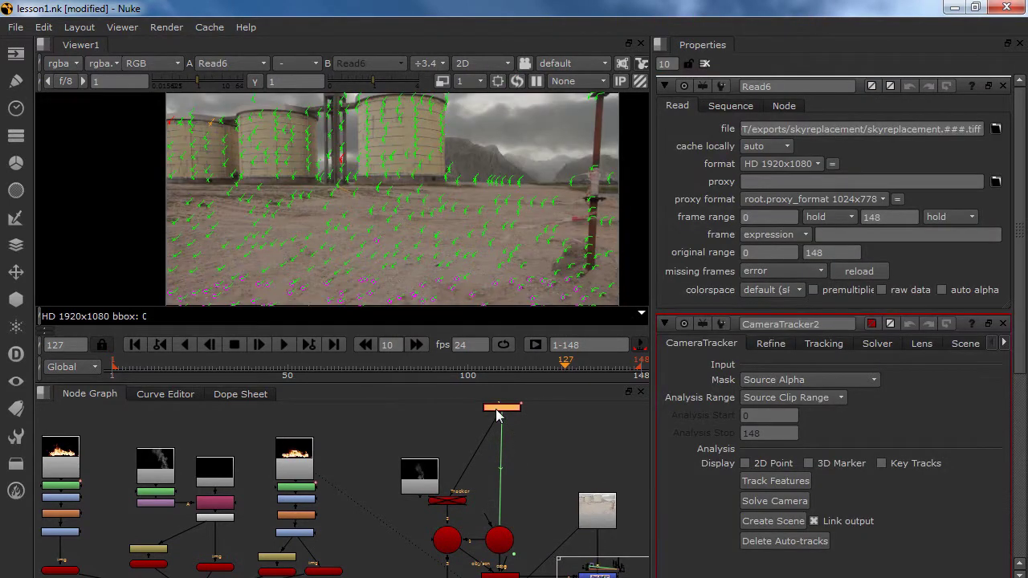
scroll(294, 156, "up", 5)
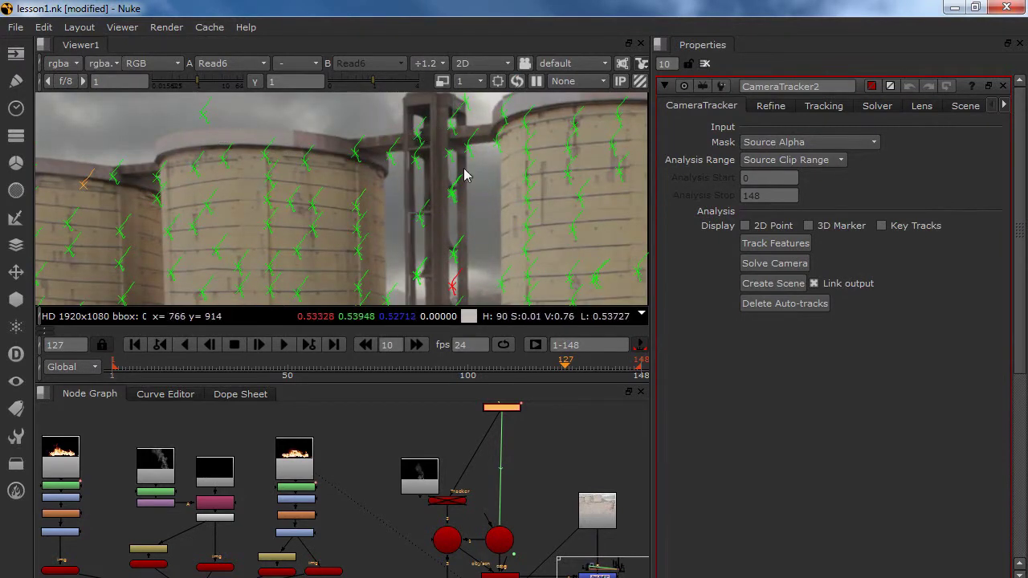
scroll(469, 152, "down", 6)
scroll(399, 189, "up", 2)
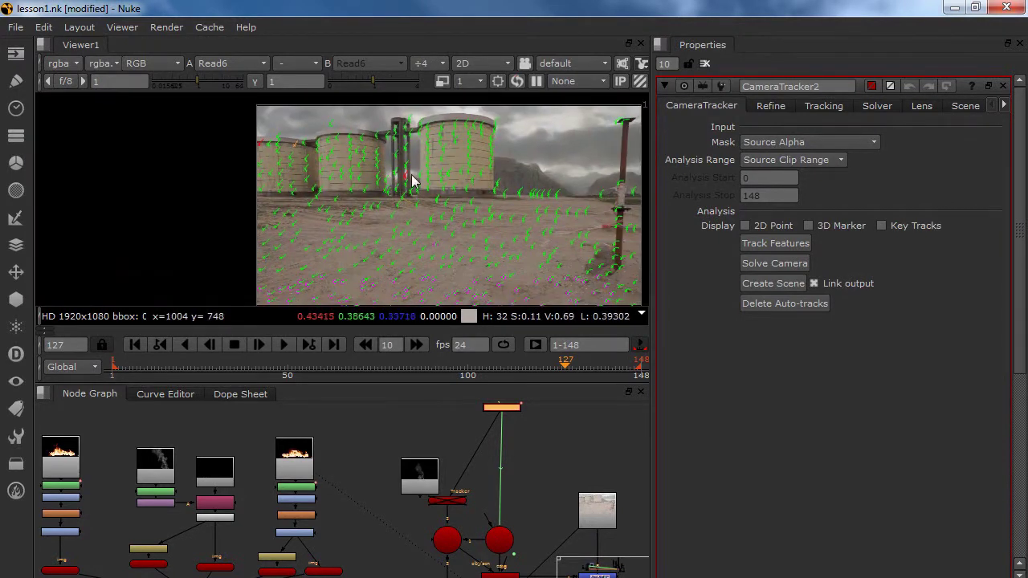
middle_click_drag(526, 242, 467, 219)
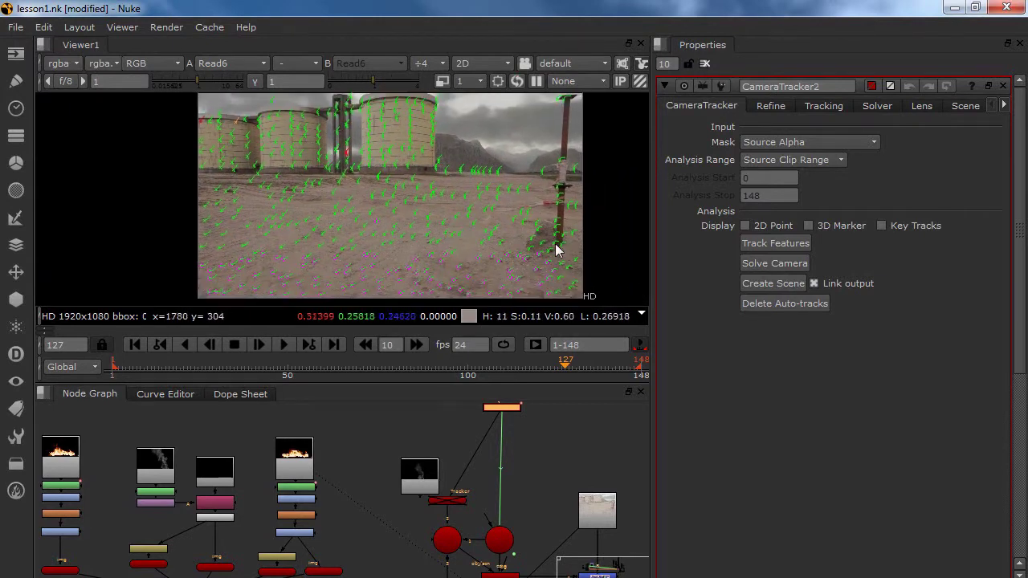
- Delete the unconnected duplicate card node and show the Merge7 composite in the viewer again
middle_click_drag(64, 554, 213, 518)
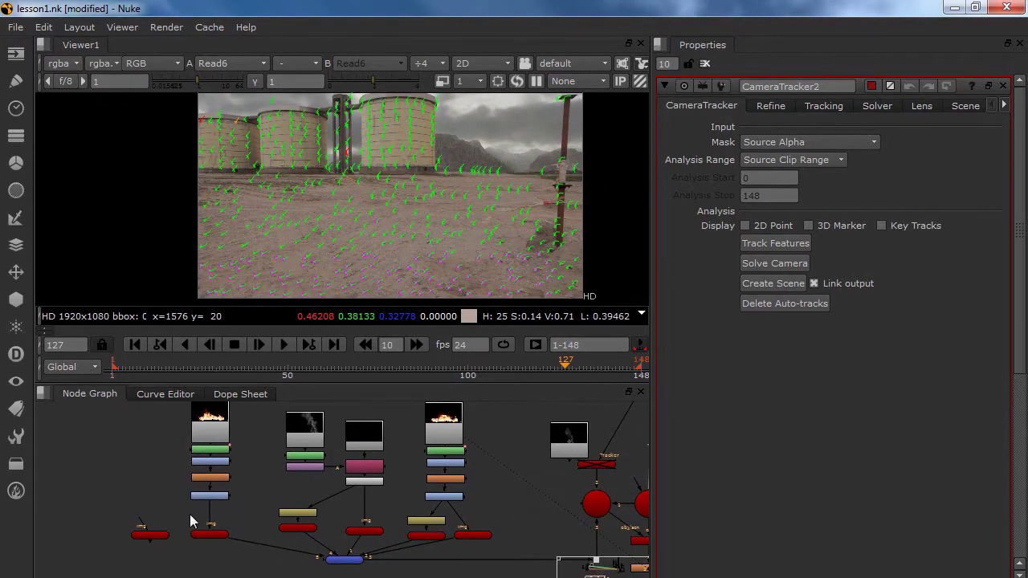
middle_click_drag(254, 490, 283, 459)
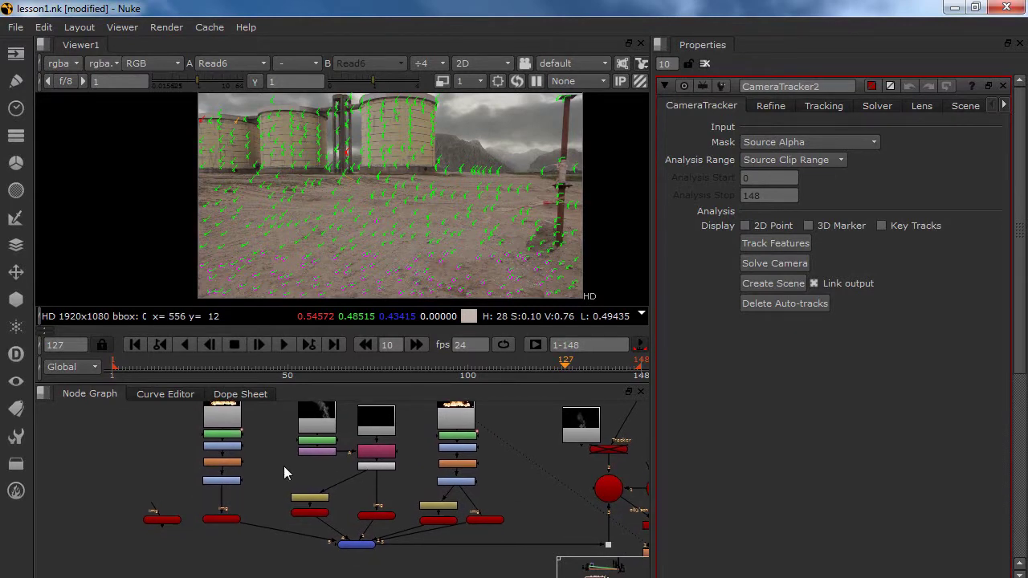
left_click(161, 519)
key("Delete")
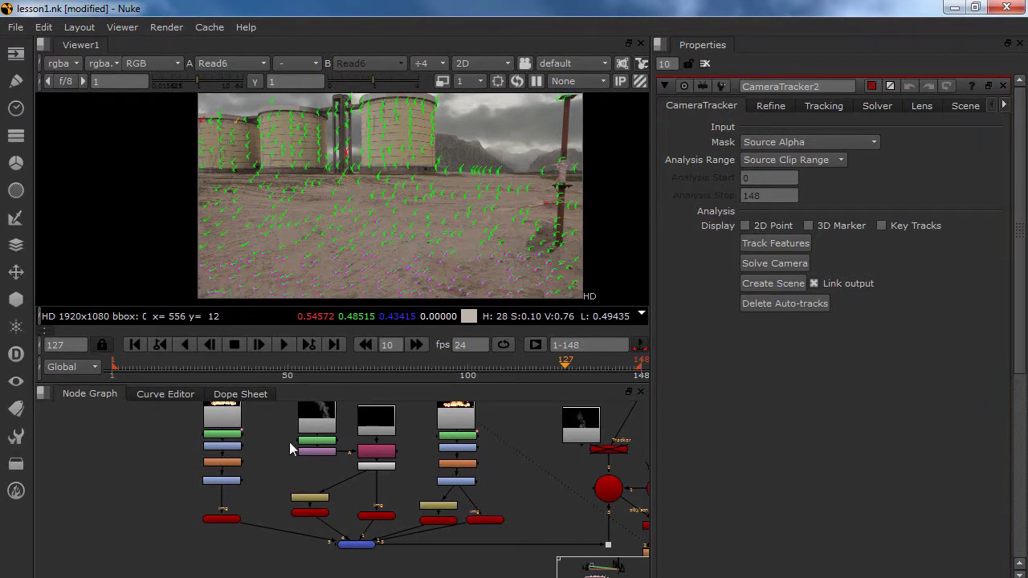
middle_click_drag(506, 530, 412, 519)
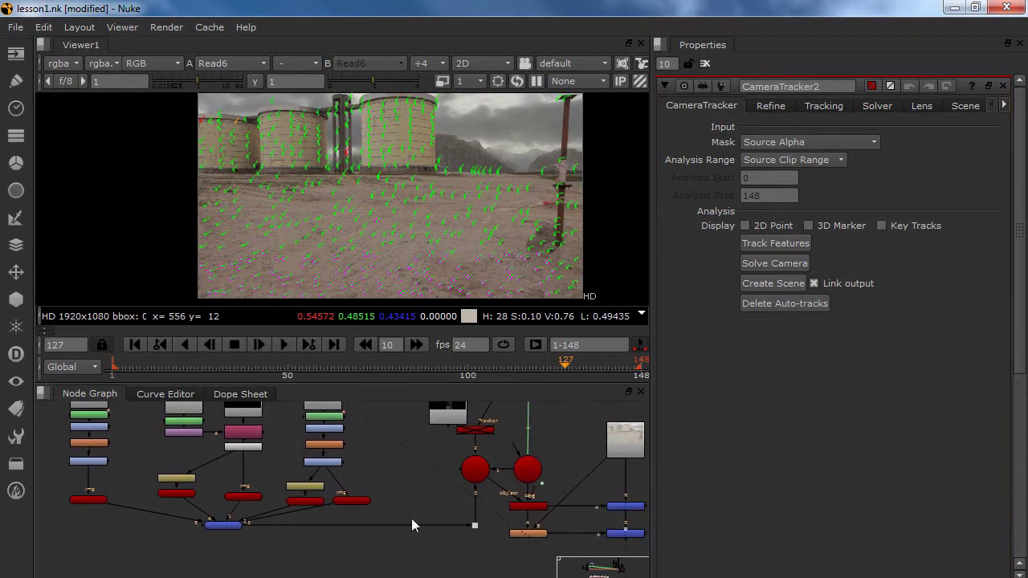
left_click(626, 535)
key("1")
- Duplicate the second fire's card as an unconnected card node beside the original in the node graph
middle_click_drag(229, 465, 299, 511)
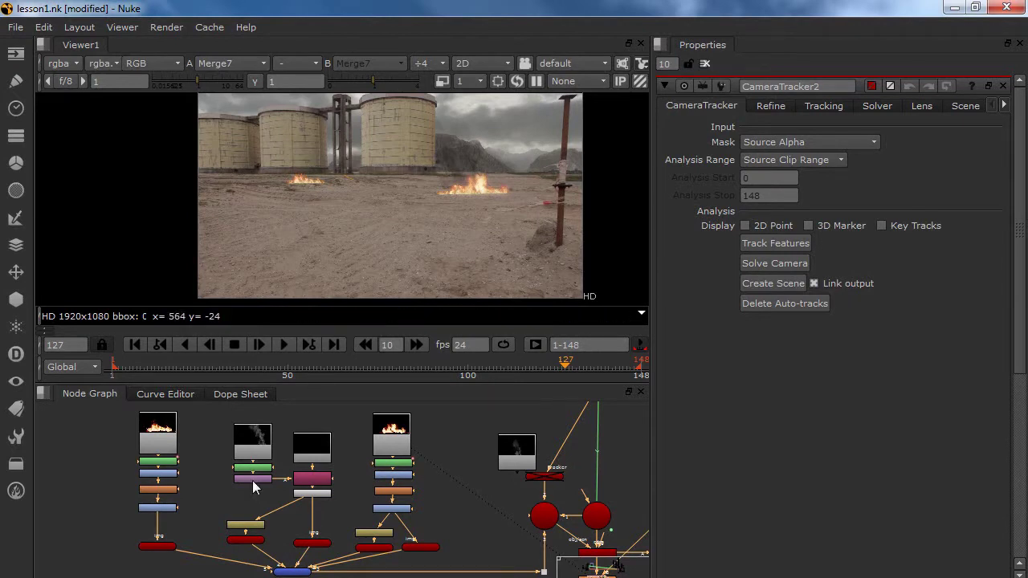
middle_click_drag(247, 487, 252, 478)
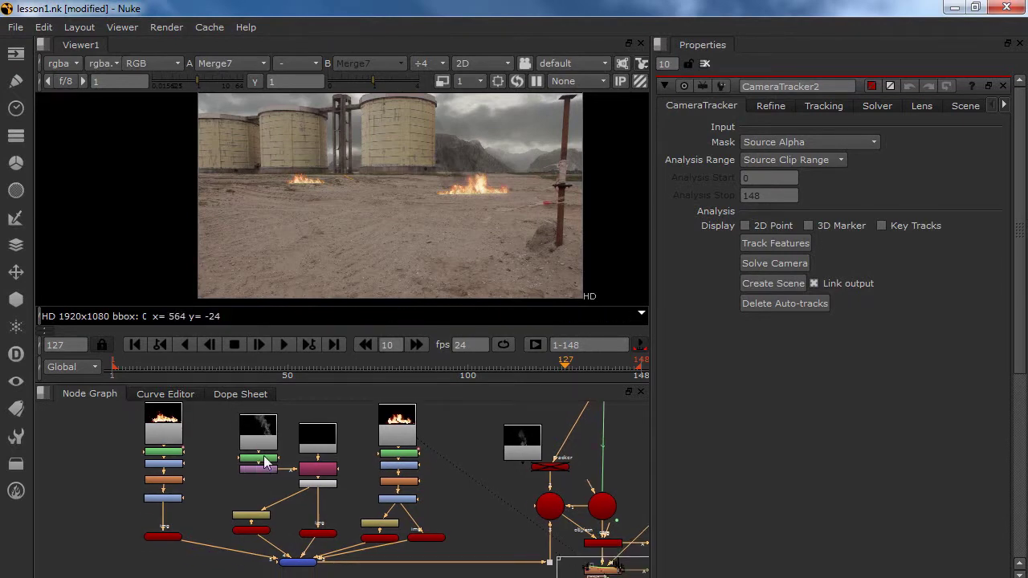
left_click_drag(221, 404, 354, 494)
left_click(233, 486)
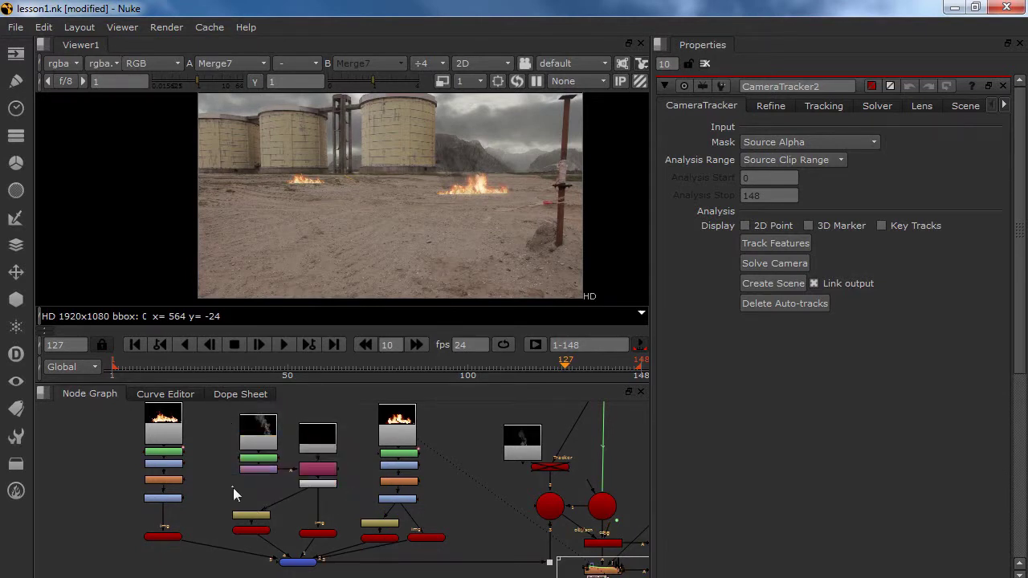
left_click(171, 544)
left_click_drag(170, 549, 118, 549)
left_click(136, 552)
key("ctrl+v")
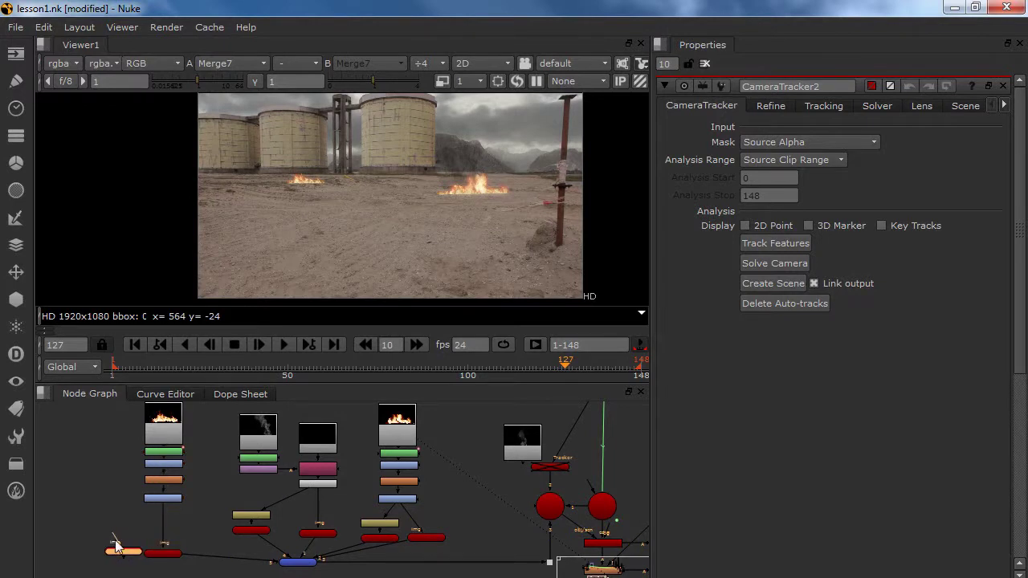
- Connect the new card's image input to the end of the smoke branch and its output to the shared scene node
left_click_drag(162, 519, 308, 485)
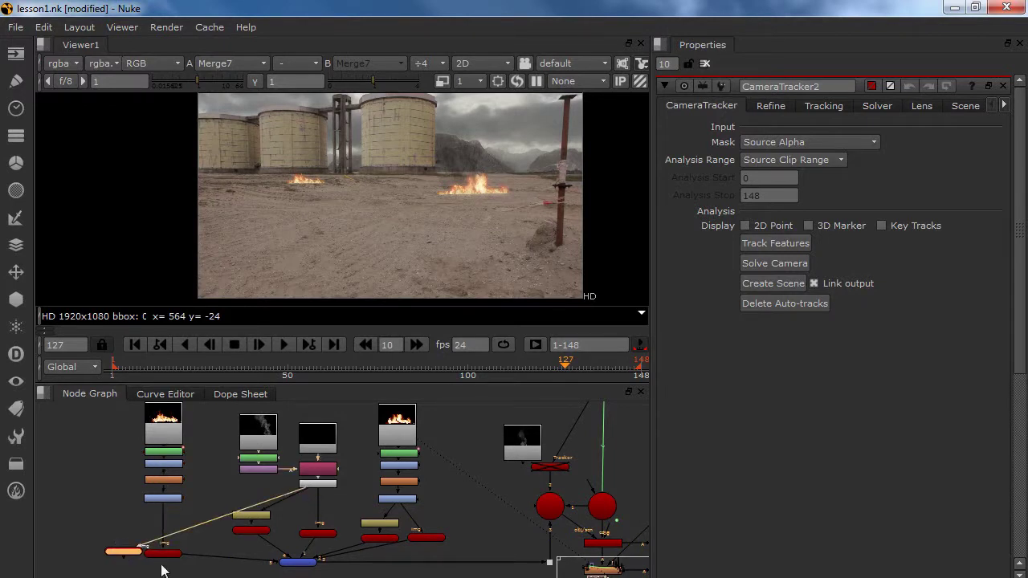
left_click_drag(146, 569, 293, 567)
left_click_drag(125, 554, 208, 550)
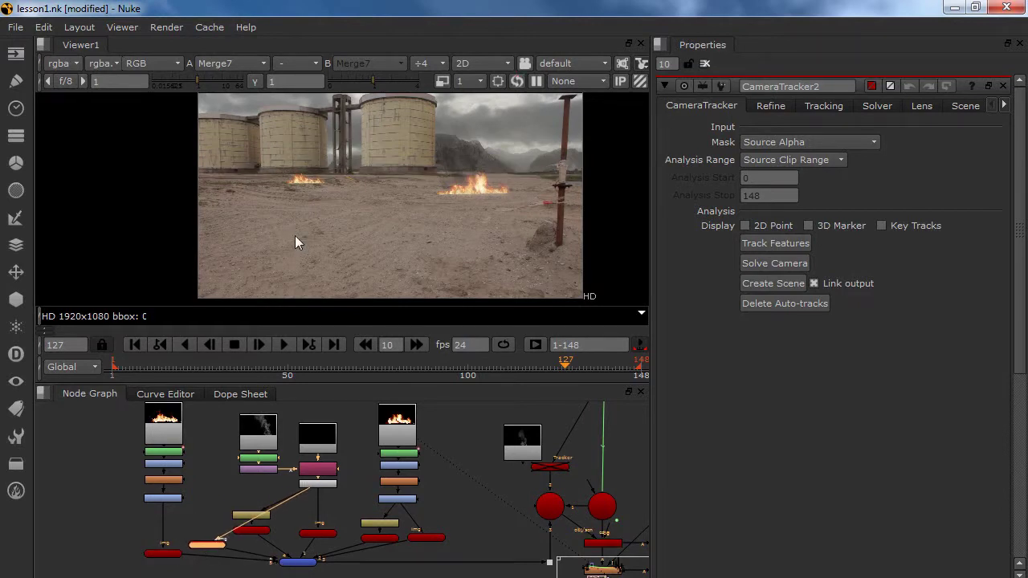
- Open Card9's properties and display Scene3 in the 3D view
scroll(316, 193, "up", 8)
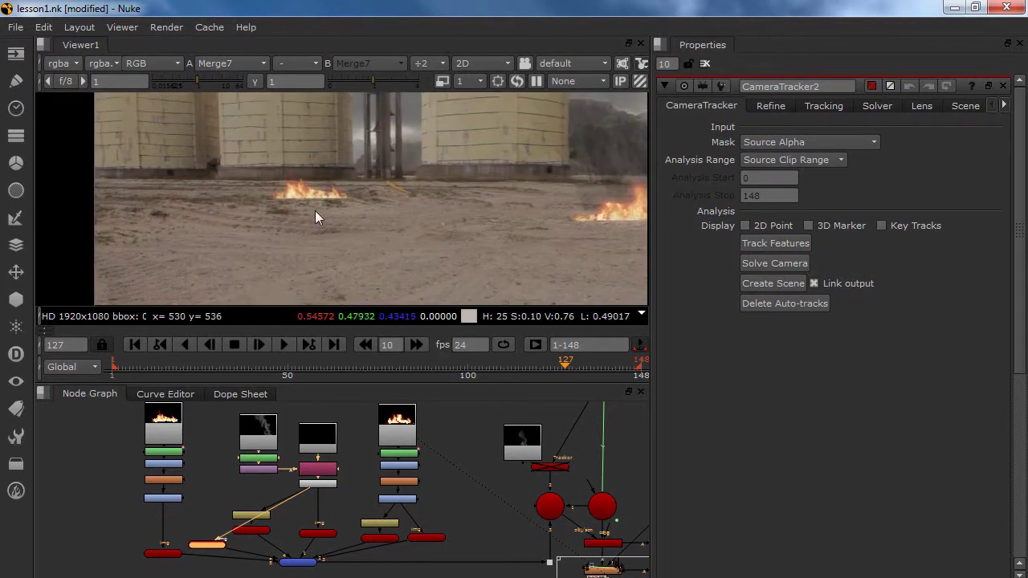
double_click(222, 544)
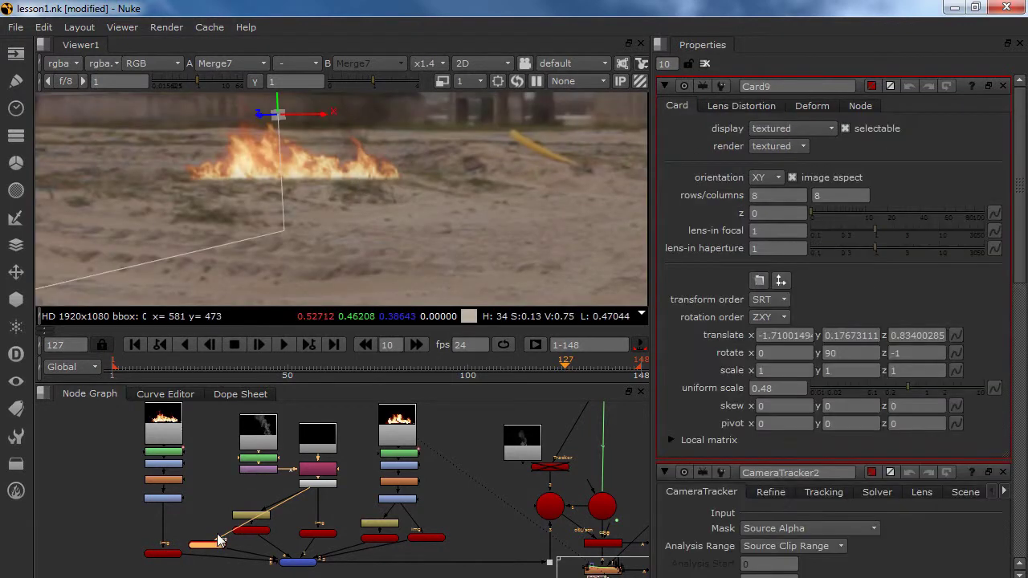
left_click(547, 506)
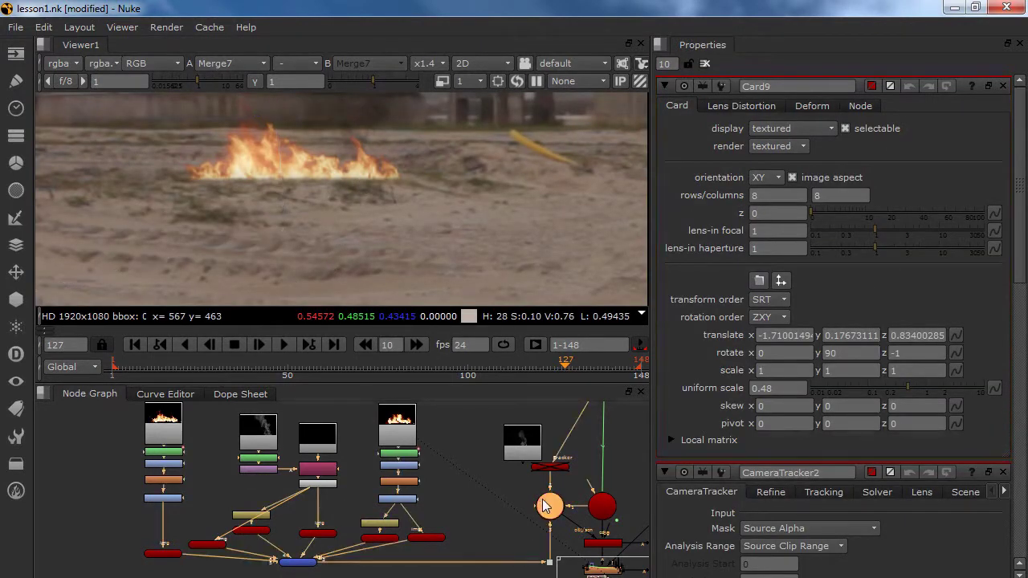
key("1")
left_click(565, 63)
left_click(570, 46)
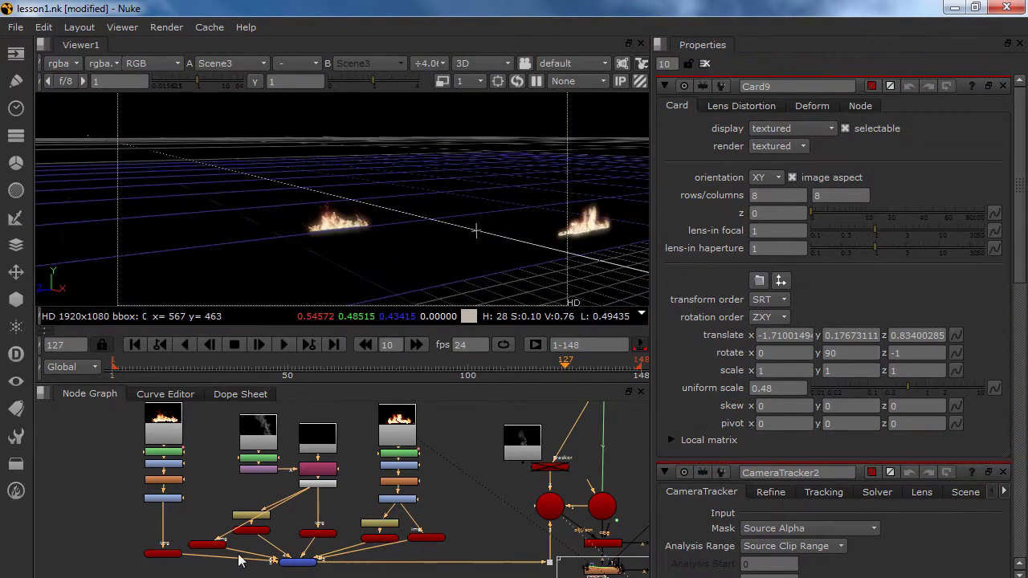
- Set Card9's uniform scale to 0.75 and move it over the second fire, to about x -1.724, y 0.284, z 0.944
left_click(205, 545)
left_click_drag(336, 184, 342, 211)
left_click_drag(912, 385, 920, 385)
left_click_drag(322, 175, 340, 191)
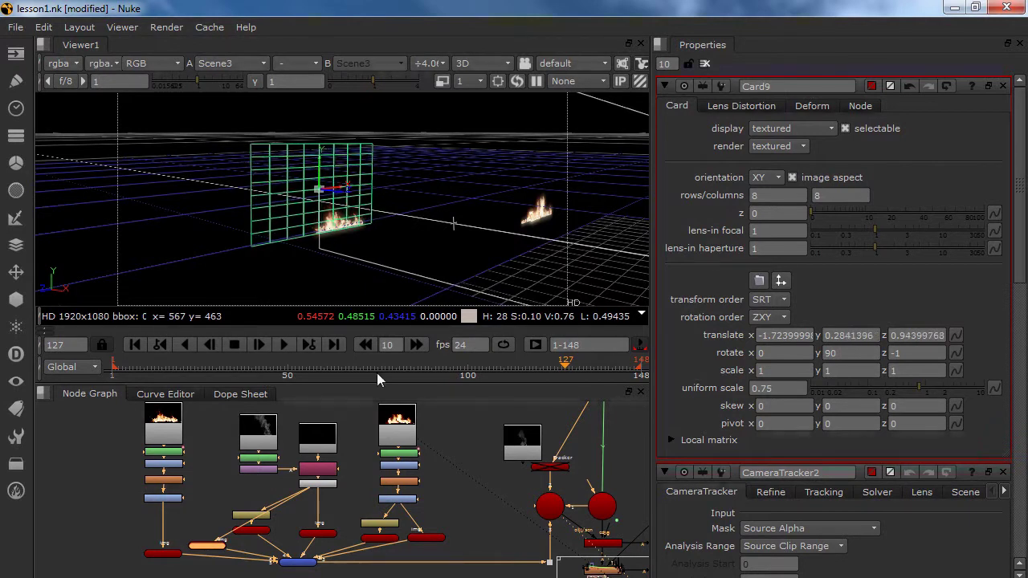
- Show the Merge7 composite to check the second fire's smoke, and place the Card9 node on the outer side of that fire's card
middle_click_drag(524, 552, 381, 490)
key("1")
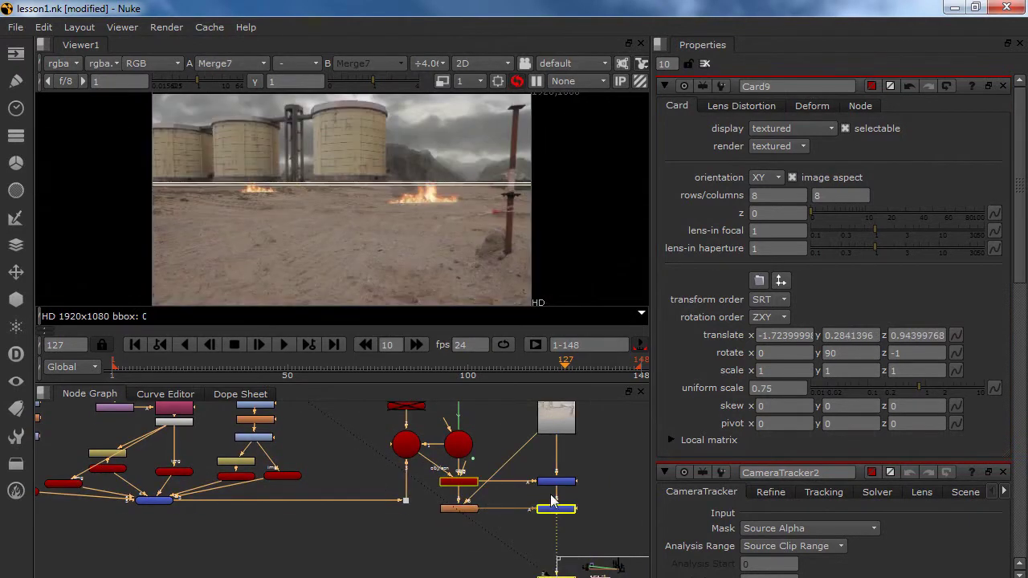
scroll(329, 187, "up", 5)
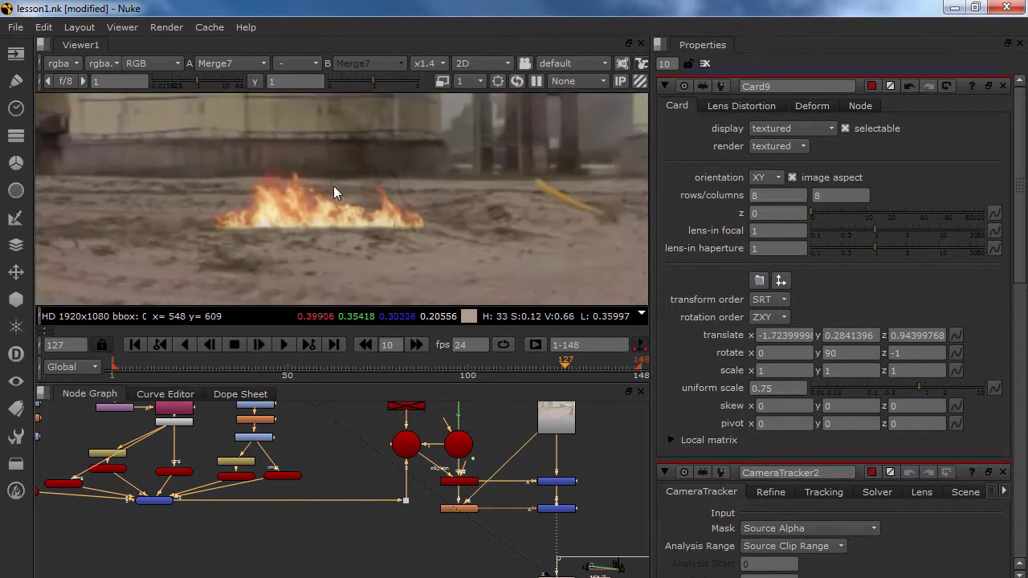
scroll(277, 502, "down", 5)
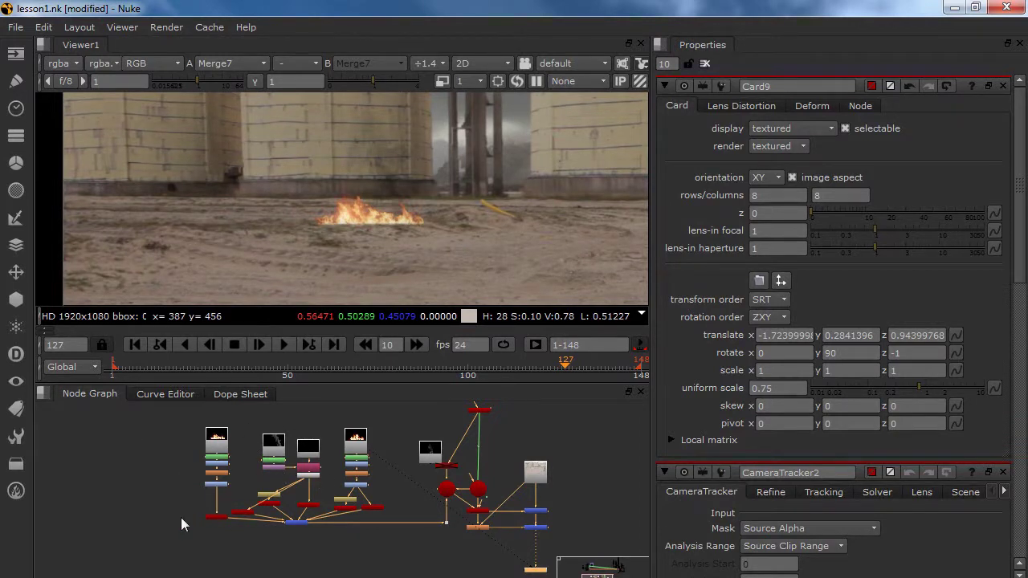
scroll(250, 514, "up", 3)
left_click_drag(243, 516, 131, 538)
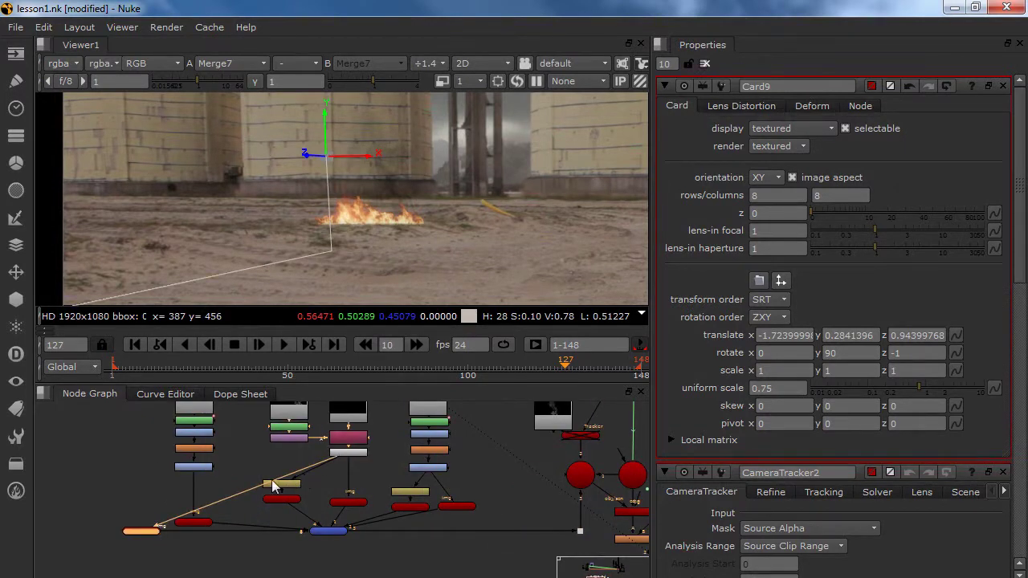
- Examine the two fires, their smoke and the storage tanks in the Merge7 composite at frame 127
middle_click_drag(379, 497, 346, 569)
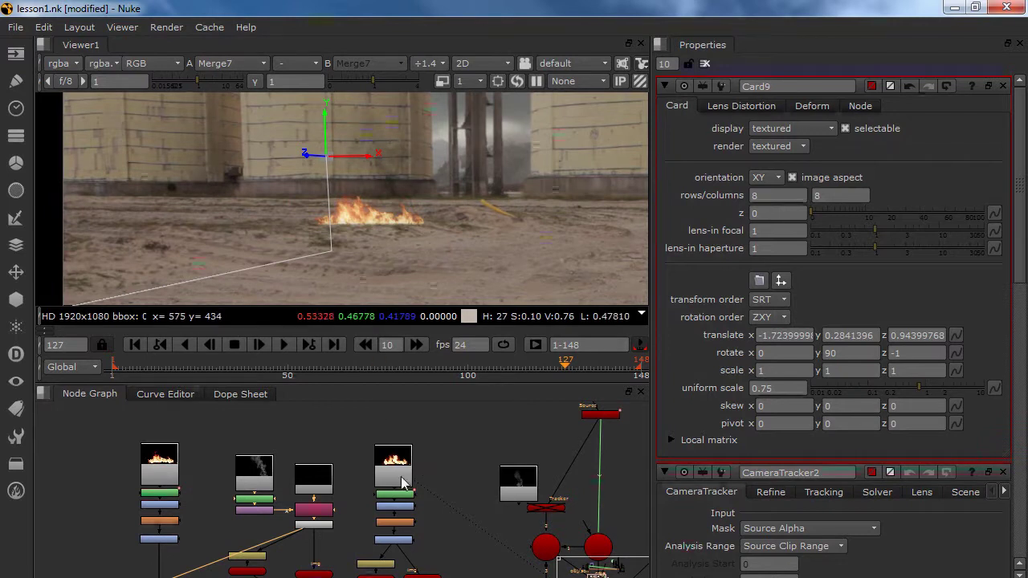
middle_click_drag(434, 240, 361, 237)
scroll(386, 240, "down", 4)
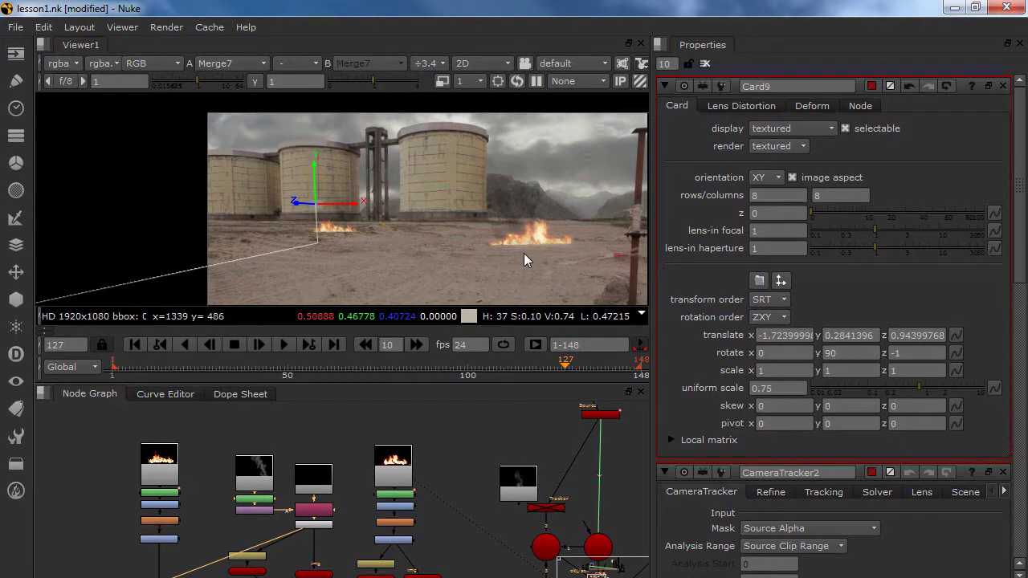
middle_click_drag(418, 287, 402, 249)
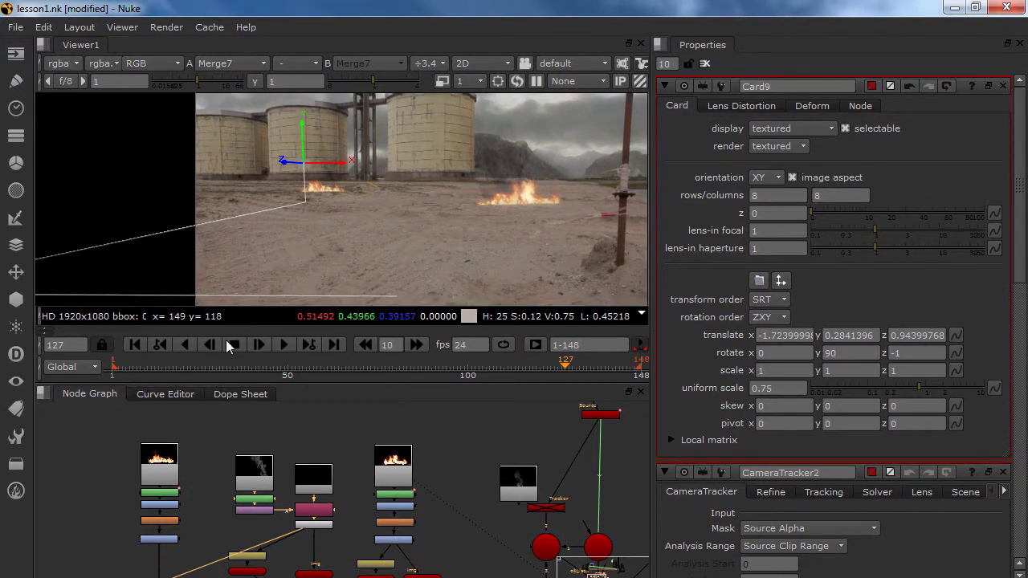
middle_click_drag(226, 441, 255, 354)
left_click_drag(143, 518, 139, 517)
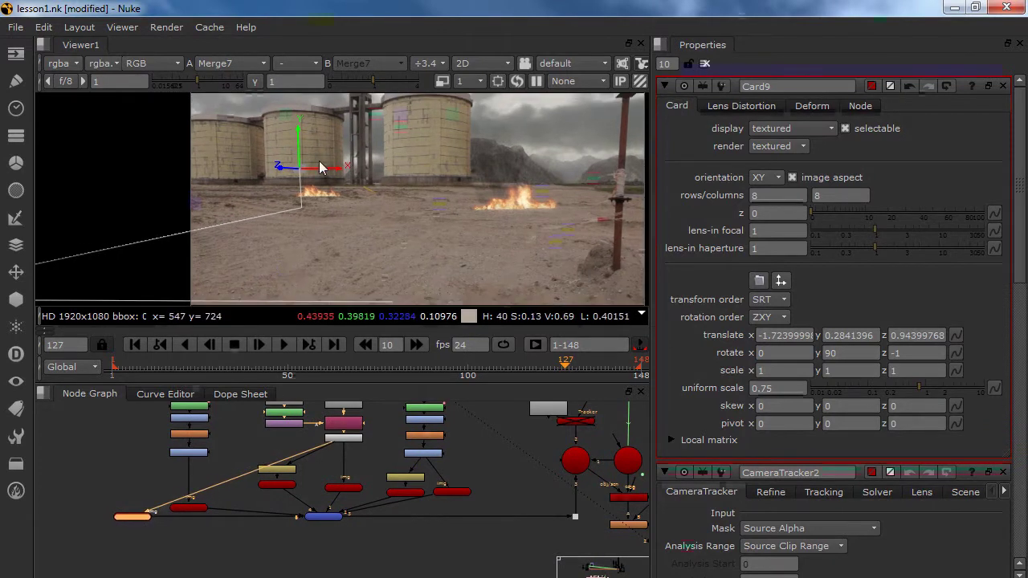
middle_click_drag(533, 222, 518, 253)
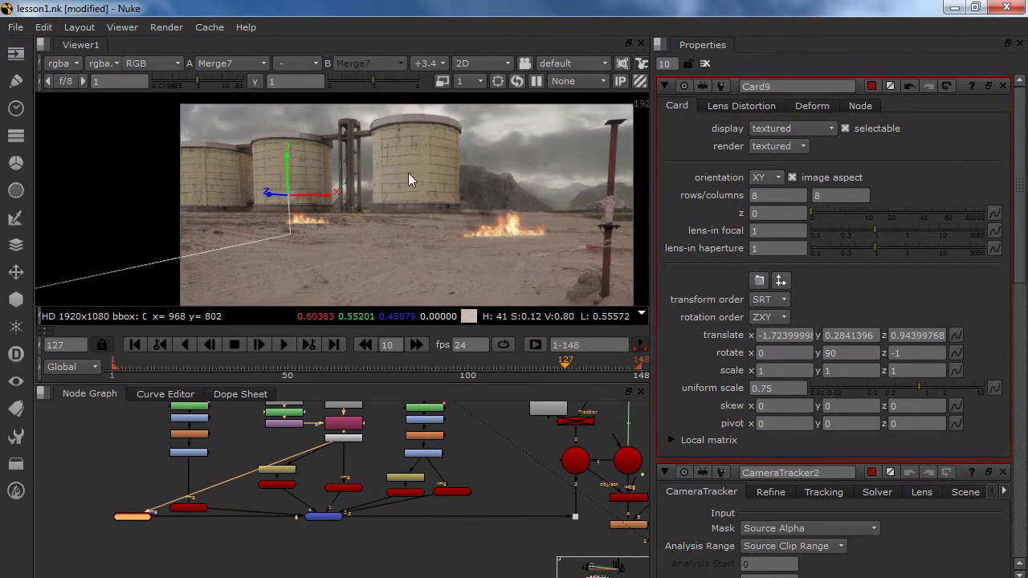
middle_click_drag(408, 172, 396, 193)
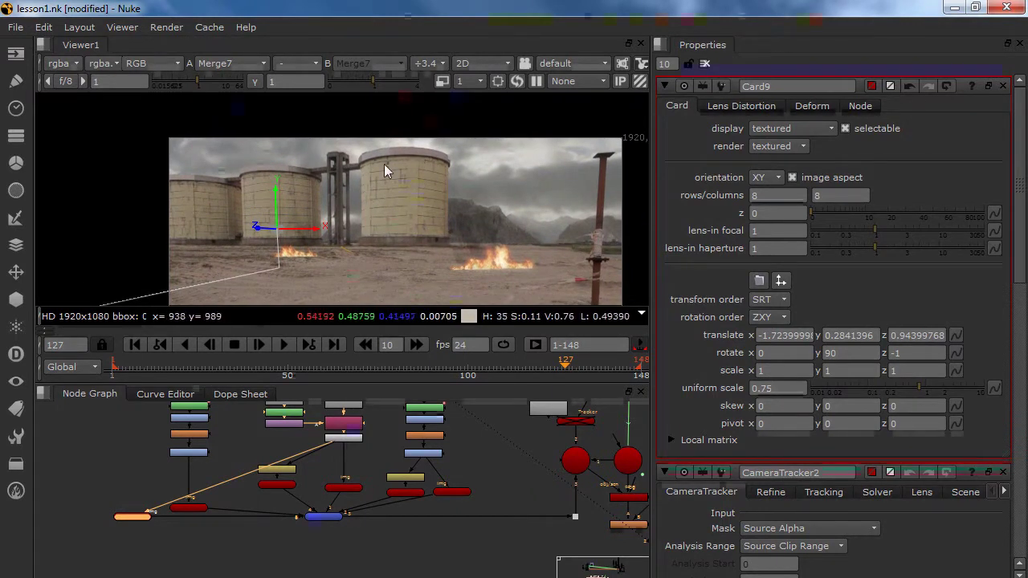
middle_click_drag(393, 271, 424, 242)
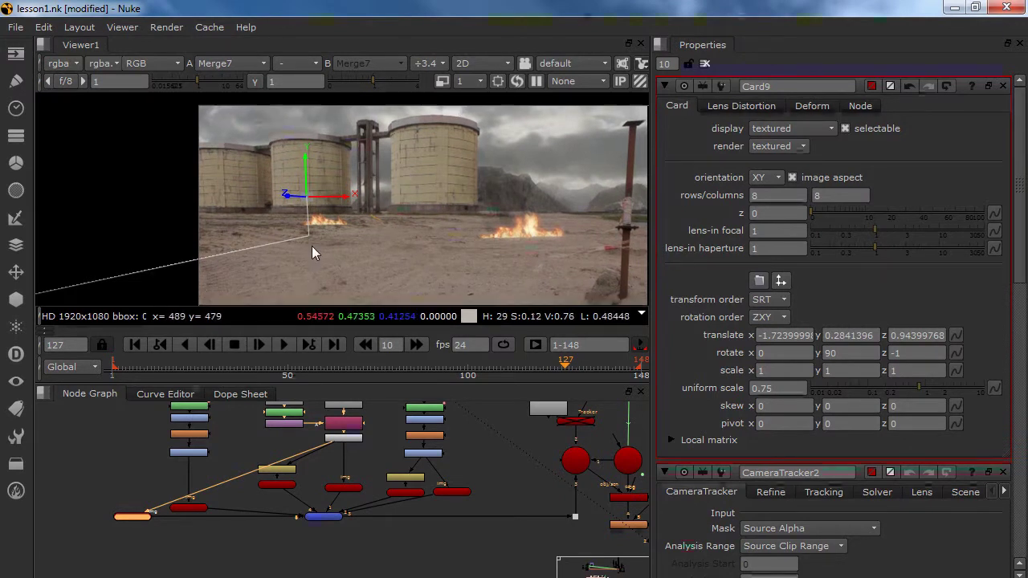
middle_click_drag(313, 248, 282, 234)
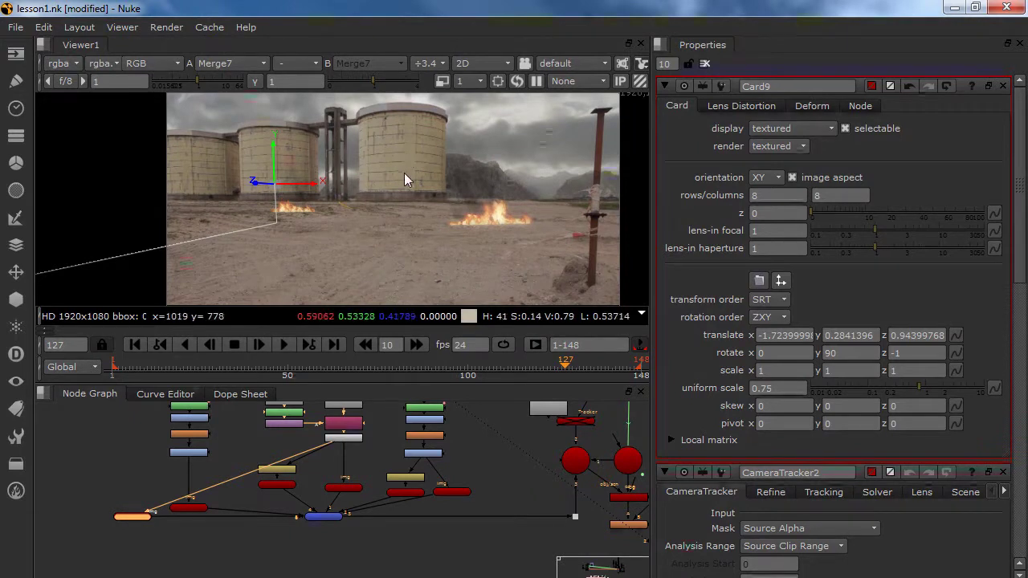
scroll(407, 152, "up", 3)
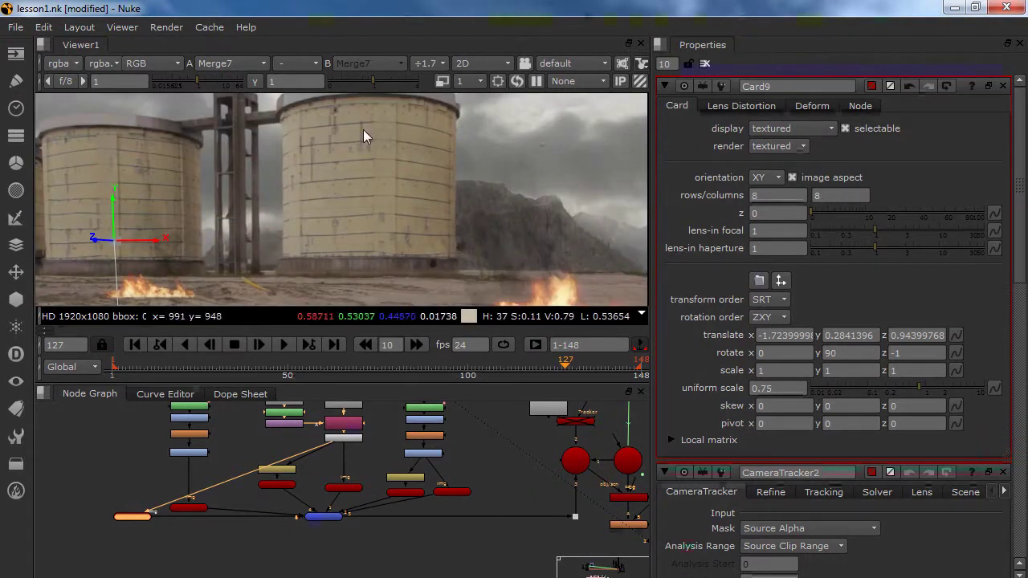